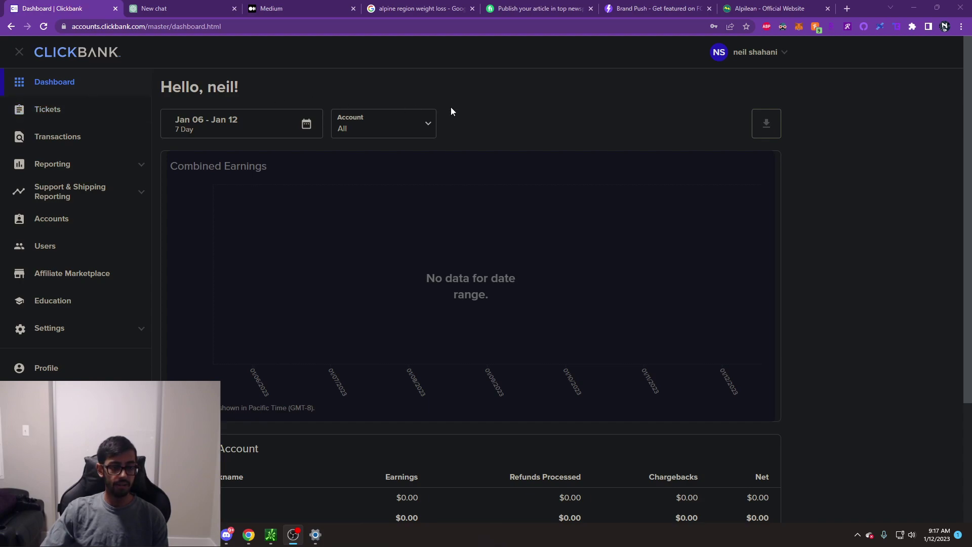
- Show the marketplace's Top Offers and expand Alpilean's description, checking its initial payout per conversion
click(92, 276)
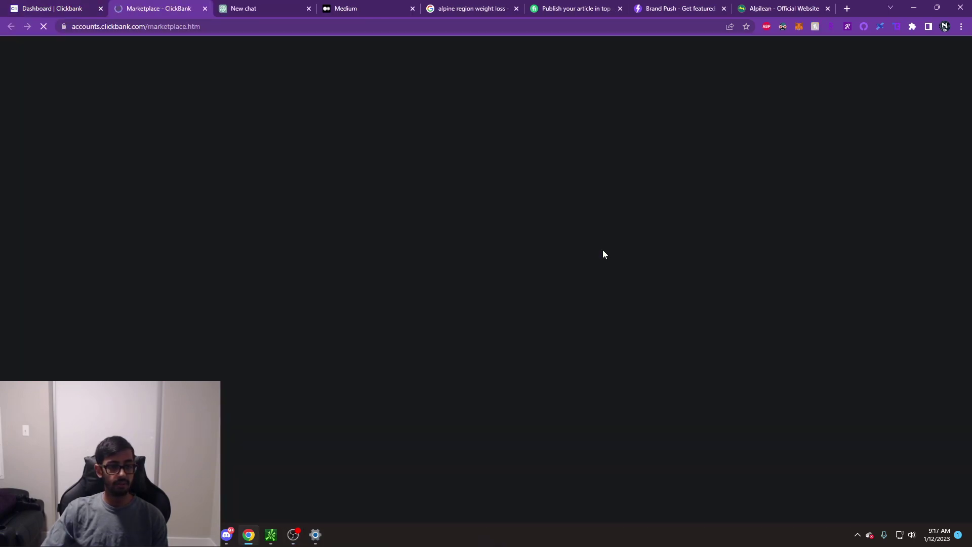
click(292, 374)
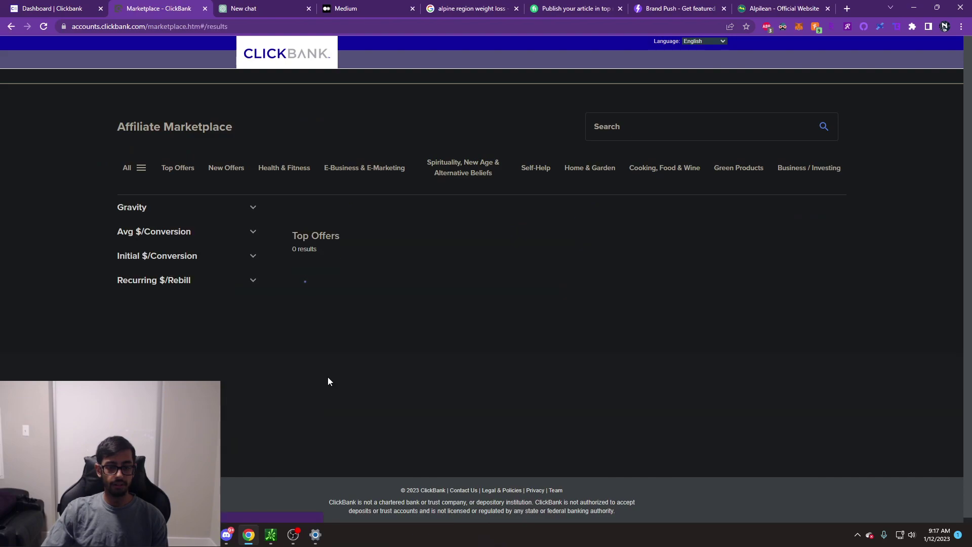
scroll(487, 359, down, 3)
scroll(493, 323, up, 1)
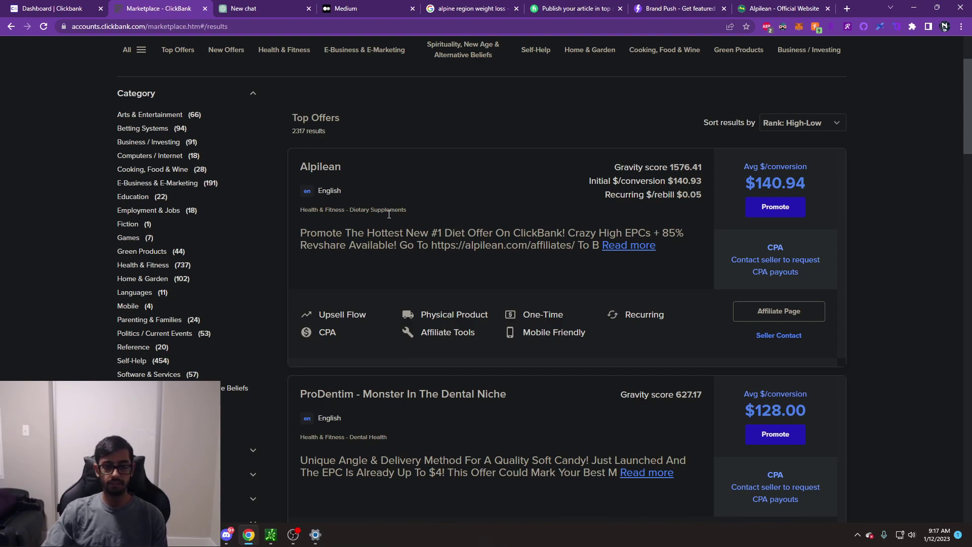
click(630, 245)
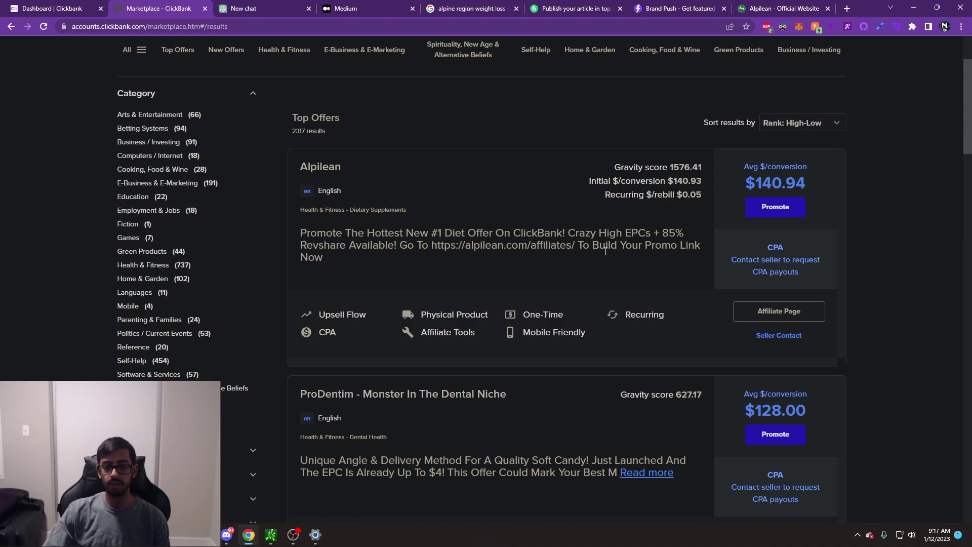
drag(591, 181, 699, 182)
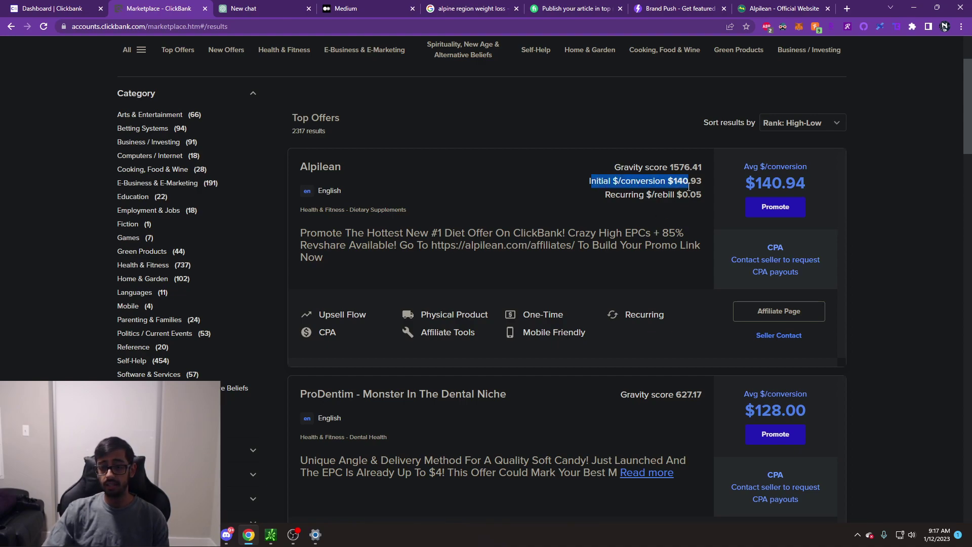
click(738, 192)
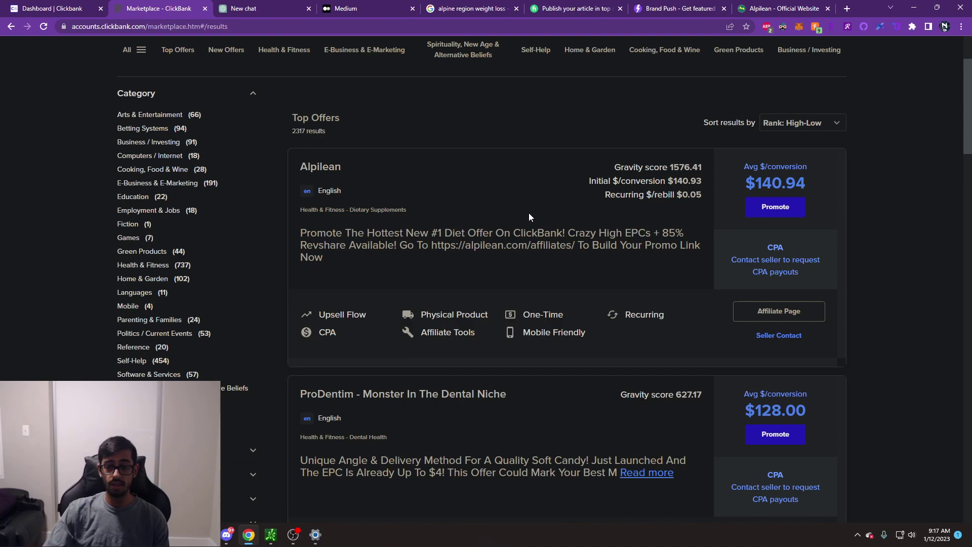
- Start promoting Alpilean and fill the account nickname for the hoplink
click(748, 312)
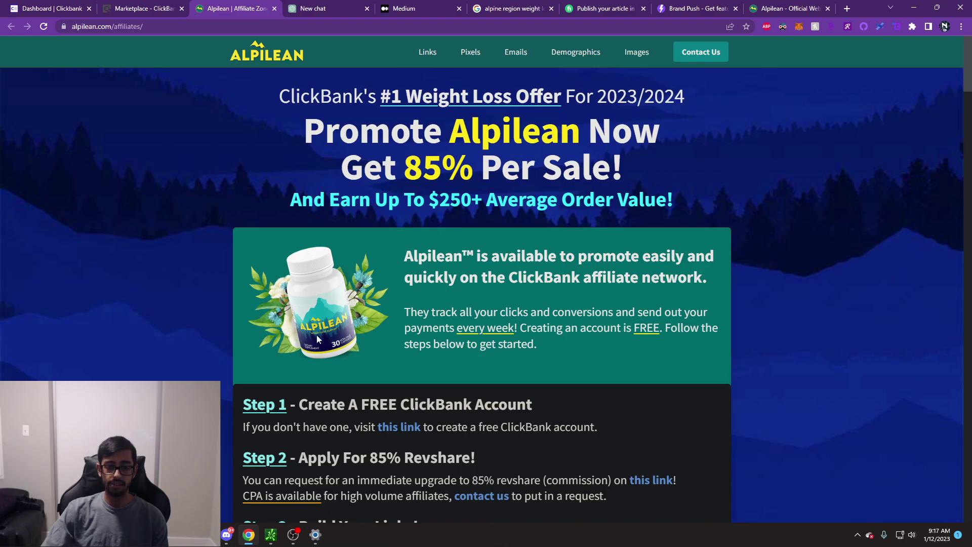
scroll(317, 335, down, 2)
scroll(339, 326, down, 2)
scroll(395, 311, down, 2)
scroll(452, 297, down, 10)
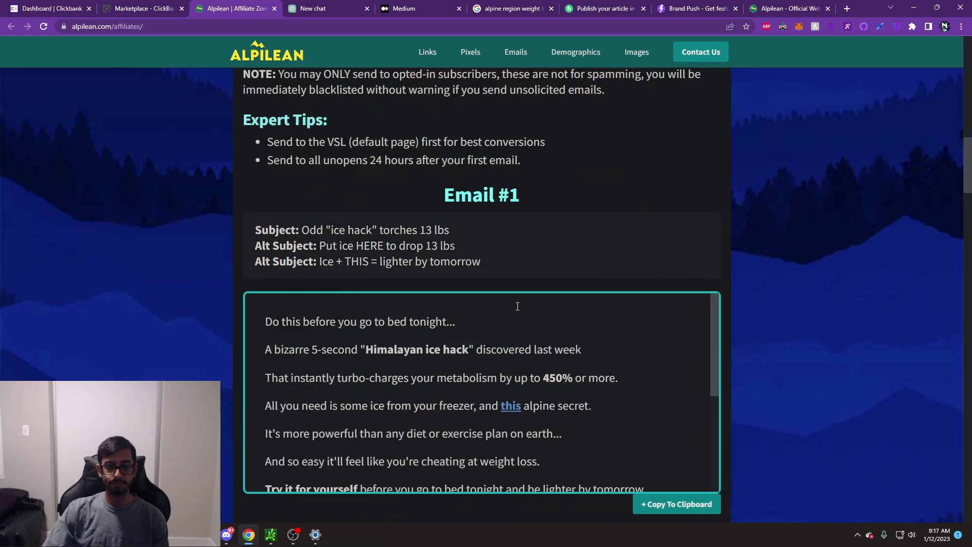
scroll(517, 306, up, 3)
scroll(519, 280, up, 10)
click(169, 7)
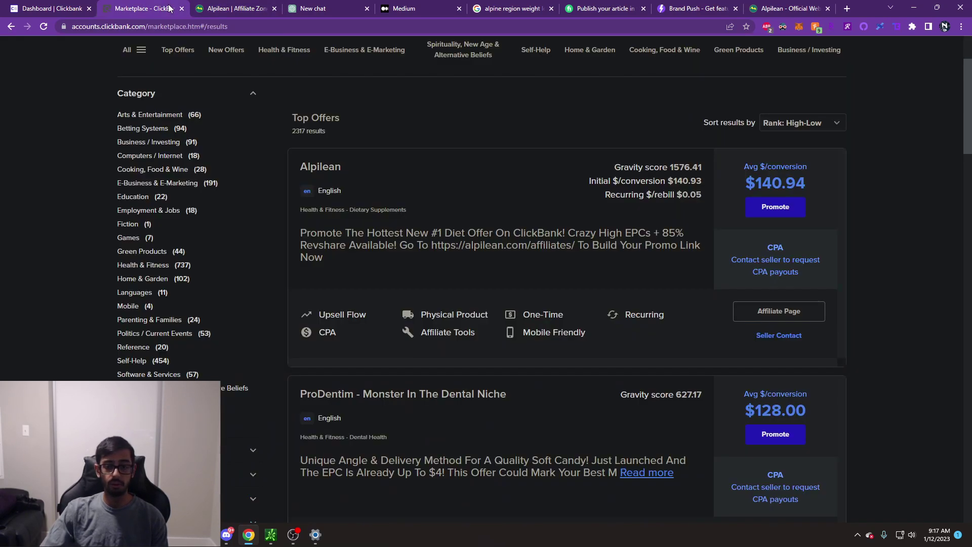
click(770, 208)
click(442, 267)
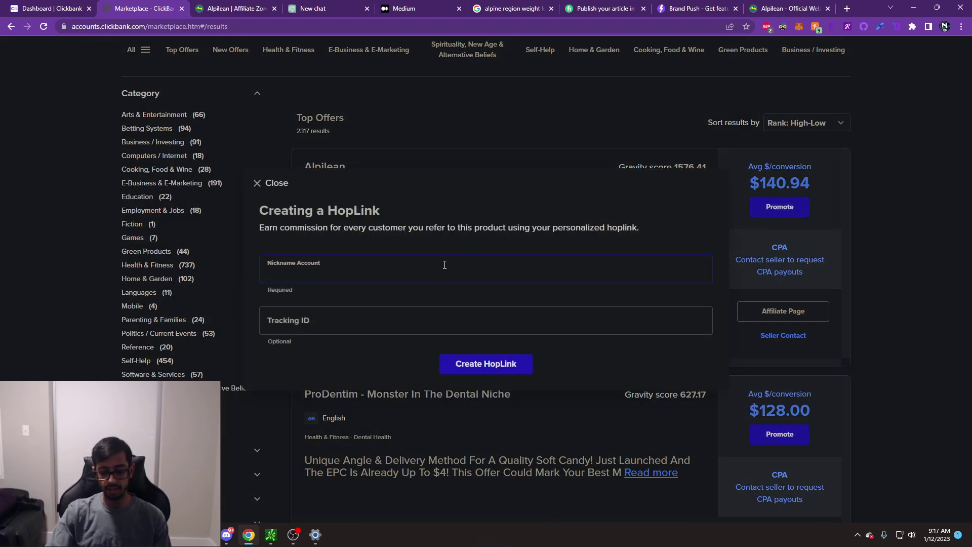
text(neilsh)
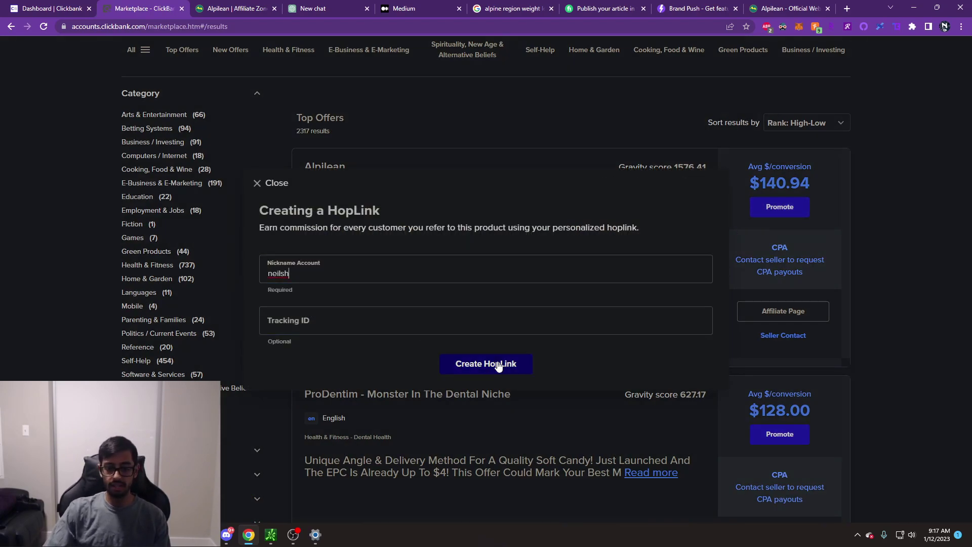
- Generate the encrypted Alpilean hoplink, copy it to the clipboard and leave the marketplace
click(498, 364)
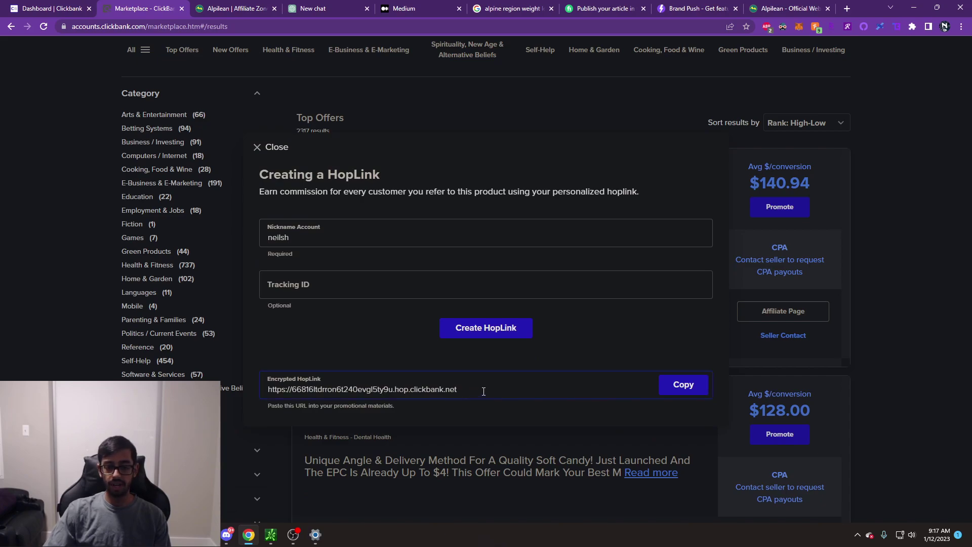
click(683, 385)
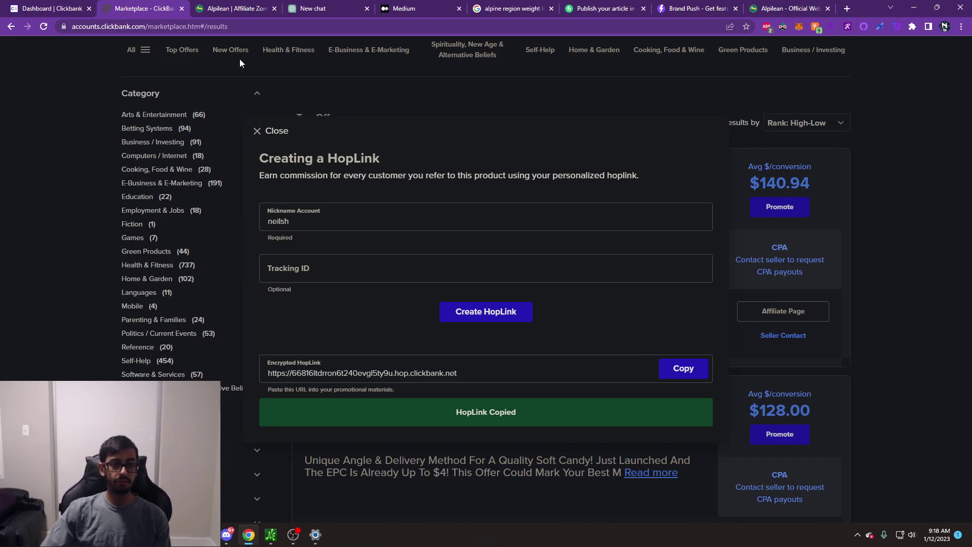
click(232, 9)
- Leave the 'Write me an article' prompt in ChatGPT and return to the ClickBank marketplace
click(320, 9)
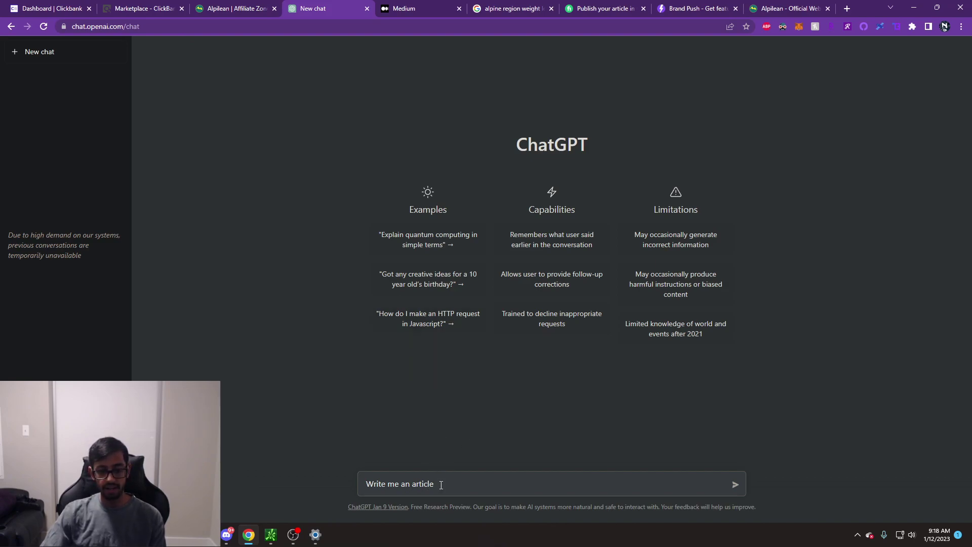
key(BackSpace)
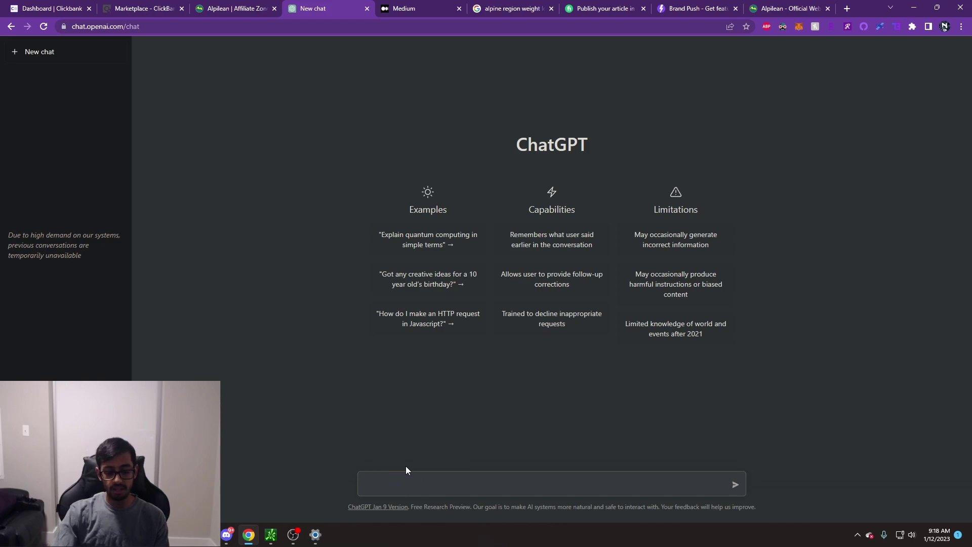
text(Write me an article)
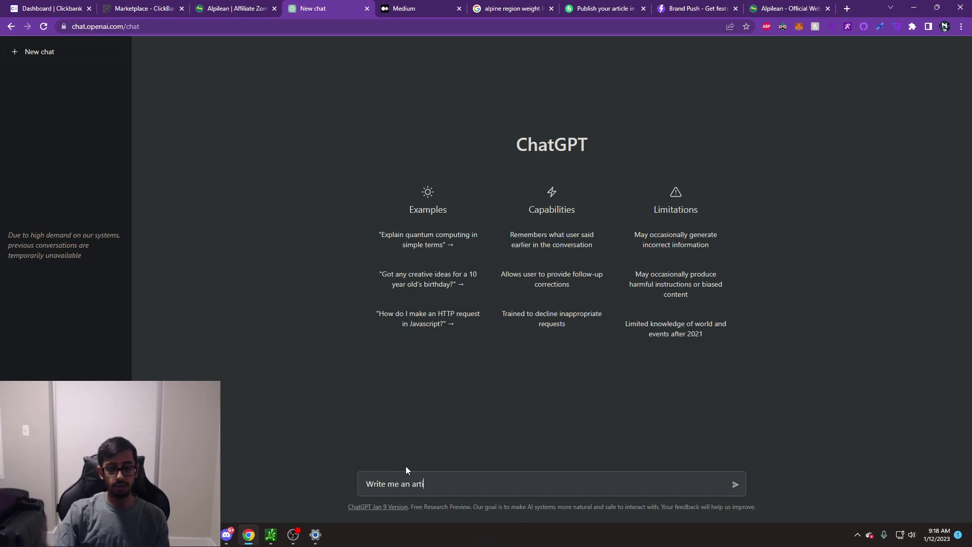
click(143, 8)
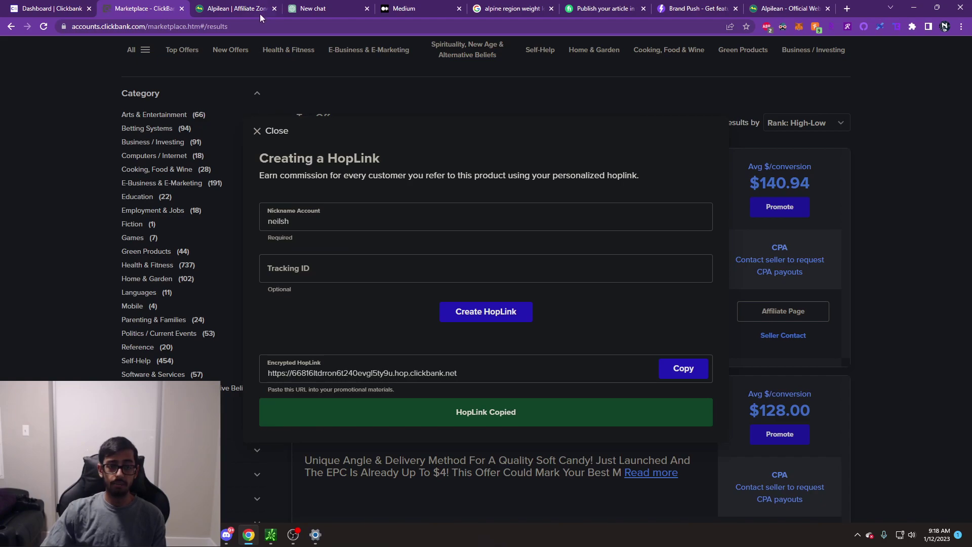
- Load the Alpilean site from the pasted hoplink in a new tab and close the older Alpilean tab
click(848, 9)
key(ctrl+v)
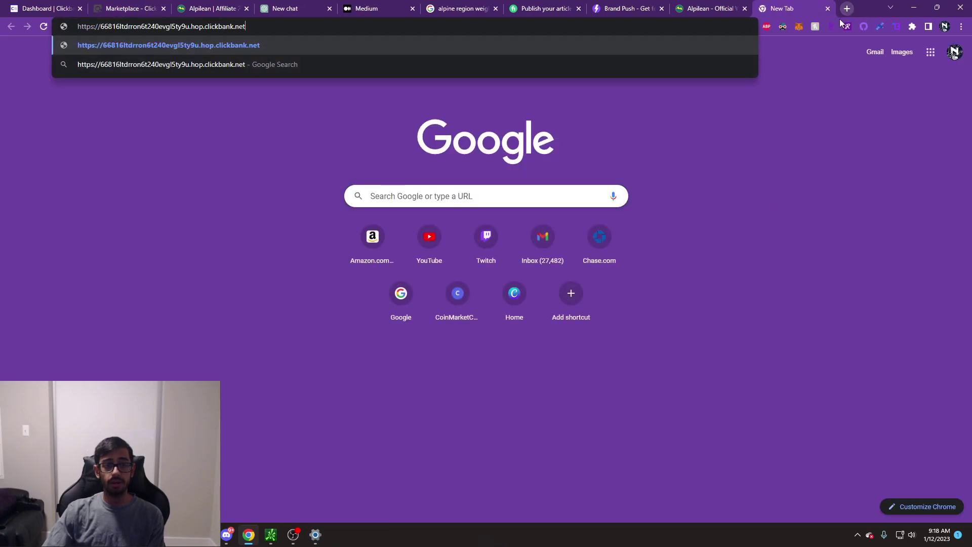
key(Return)
click(744, 8)
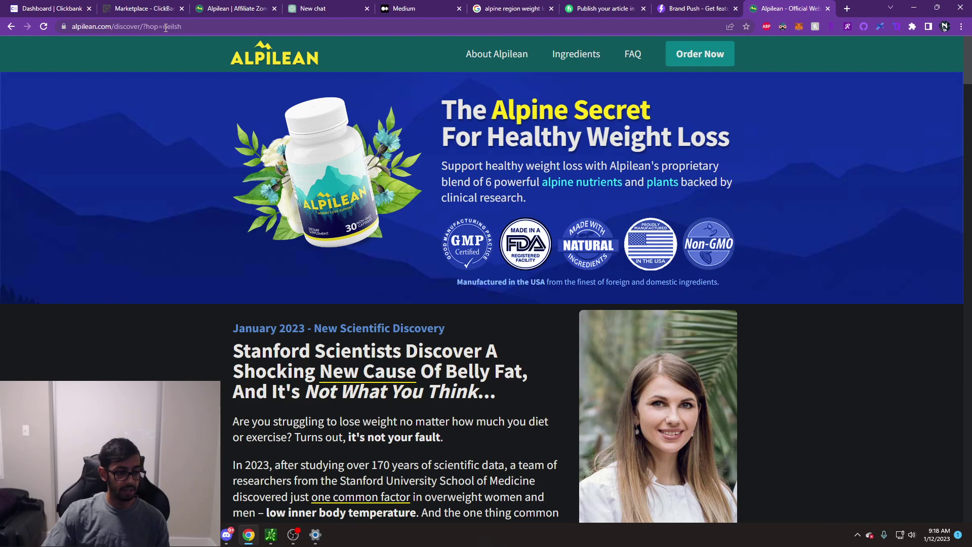
scroll(389, 207, down, 1)
scroll(443, 242, down, 4)
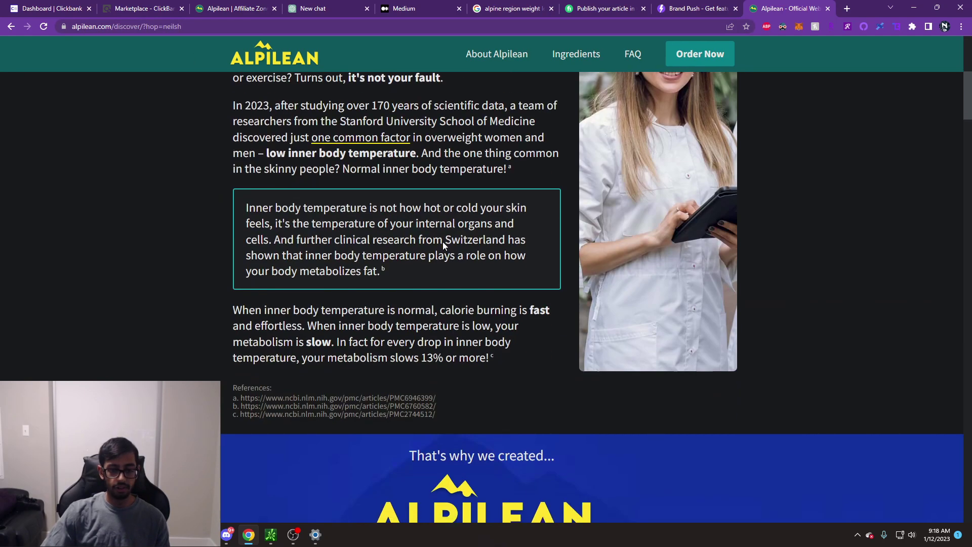
scroll(442, 242, down, 5)
scroll(394, 228, down, 2)
scroll(365, 220, down, 1)
scroll(345, 216, down, 1)
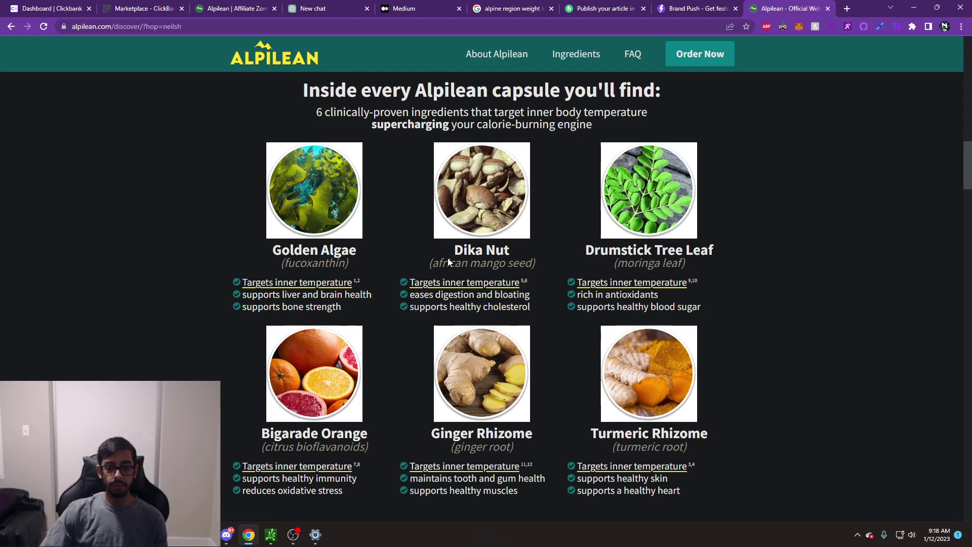
scroll(545, 387, up, 3)
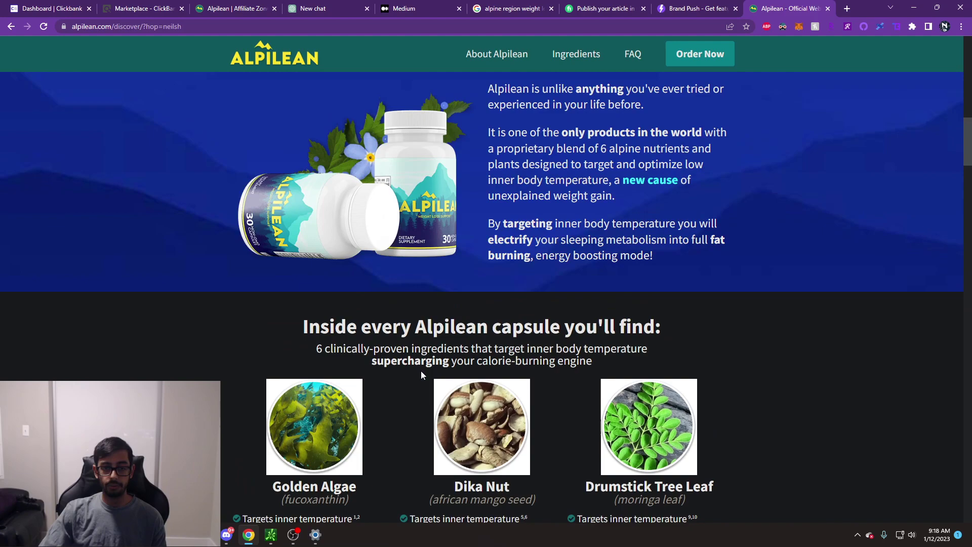
scroll(456, 236, up, 2)
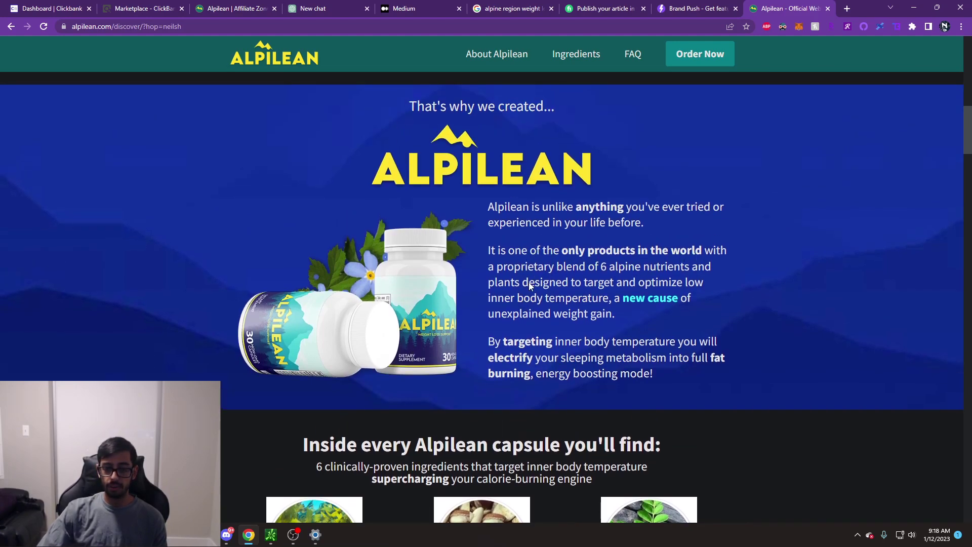
scroll(537, 335, down, 5)
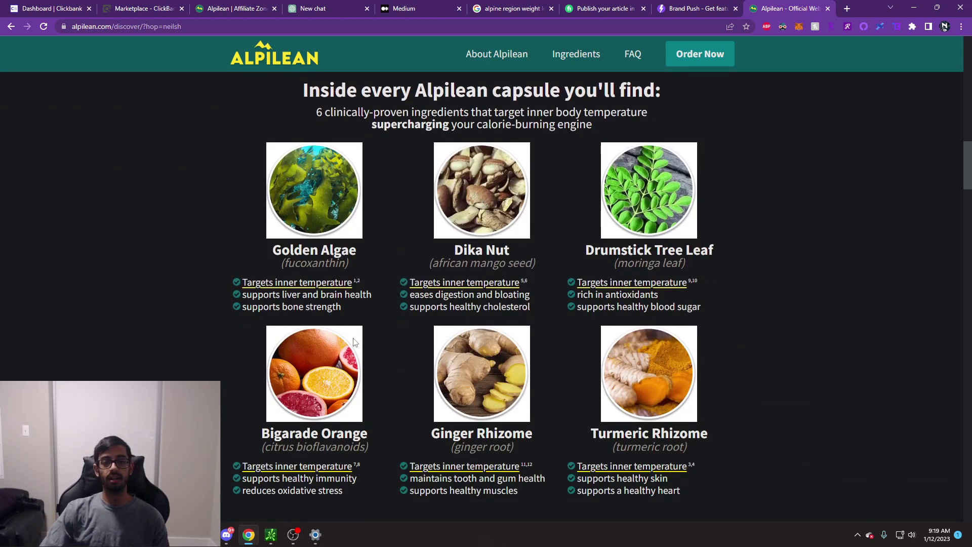
- Check Alpilean's ingredient list alongside the chat, then close the Alpilean page
click(310, 7)
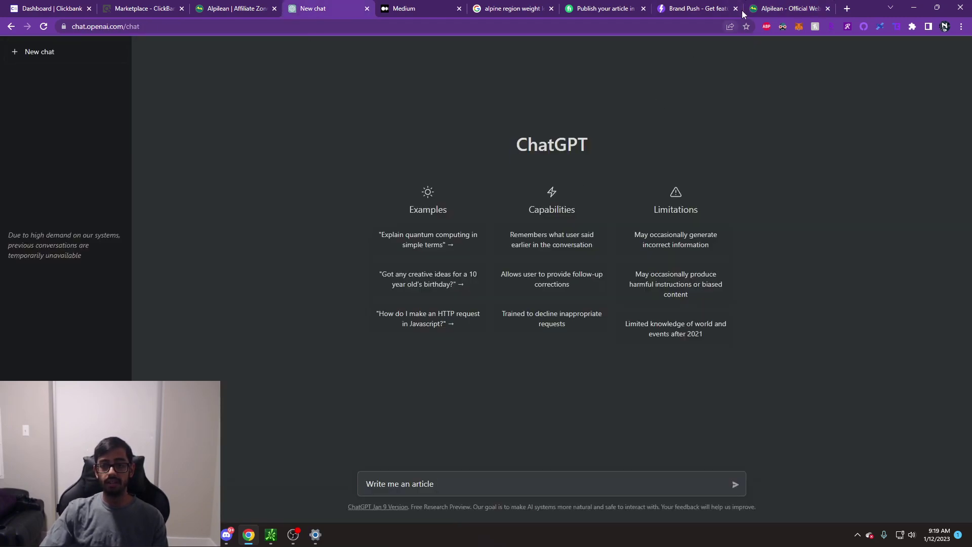
mouse_move(788, 8)
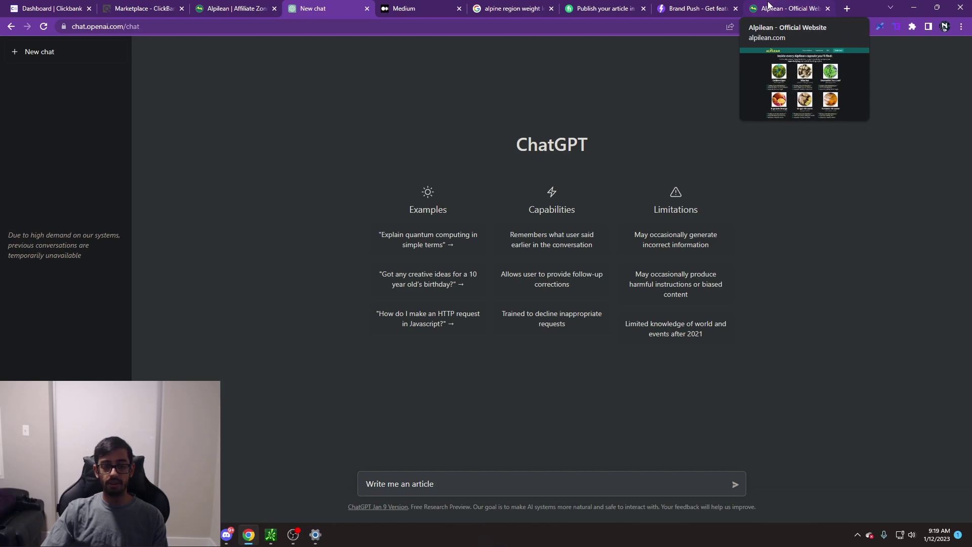
click(765, 6)
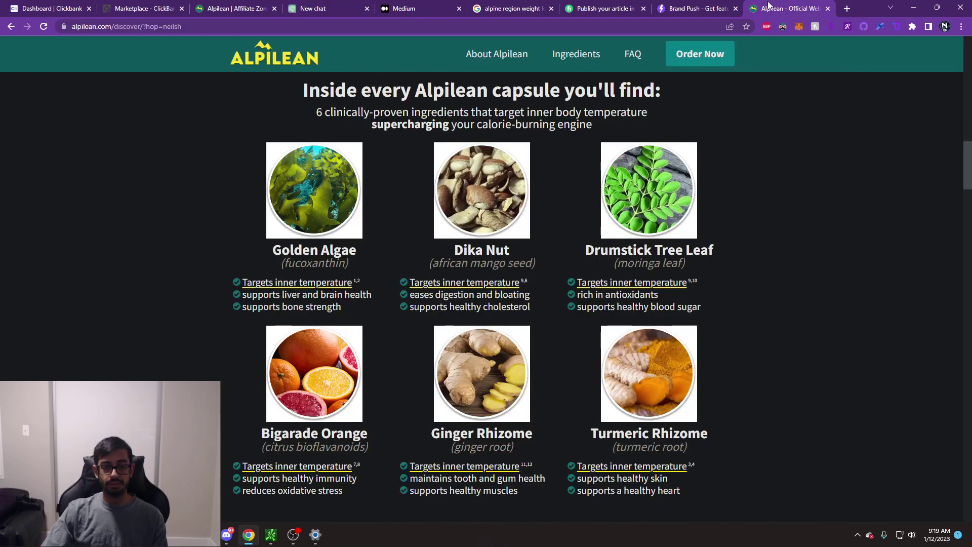
click(323, 10)
text(e ben)
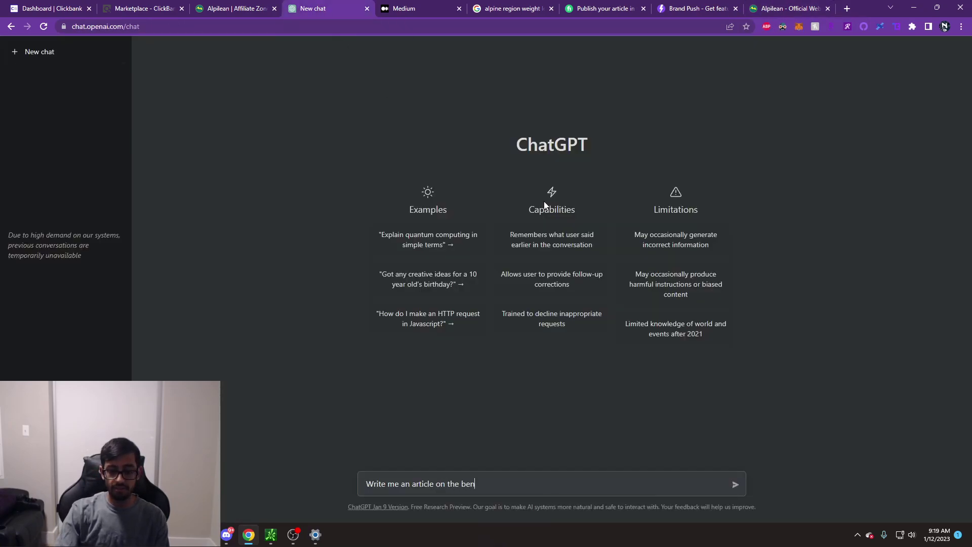
text(efits of)
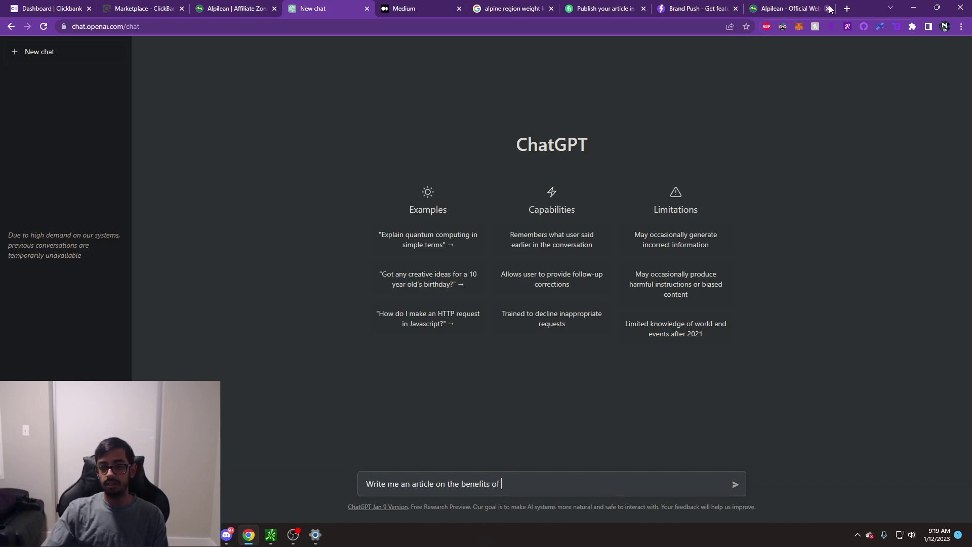
click(790, 8)
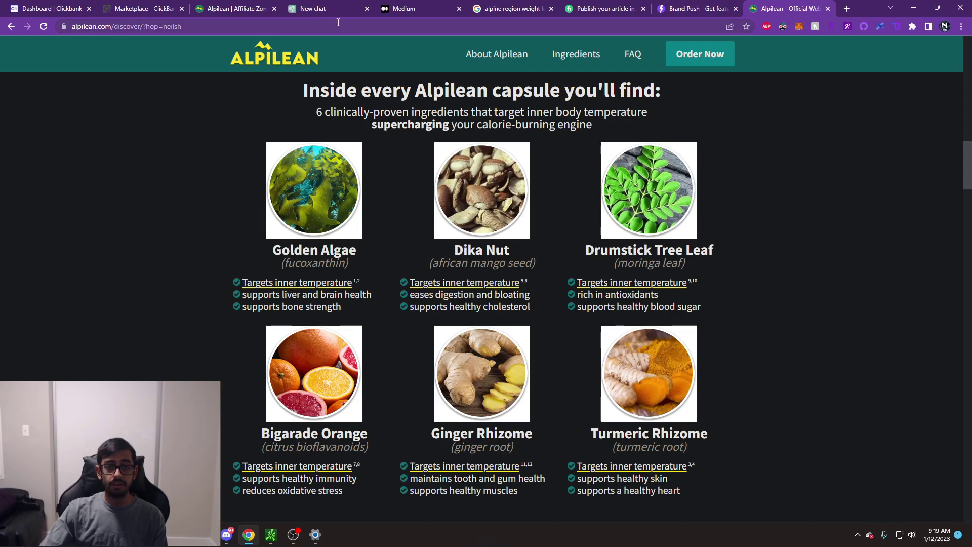
drag(790, 9, 339, 14)
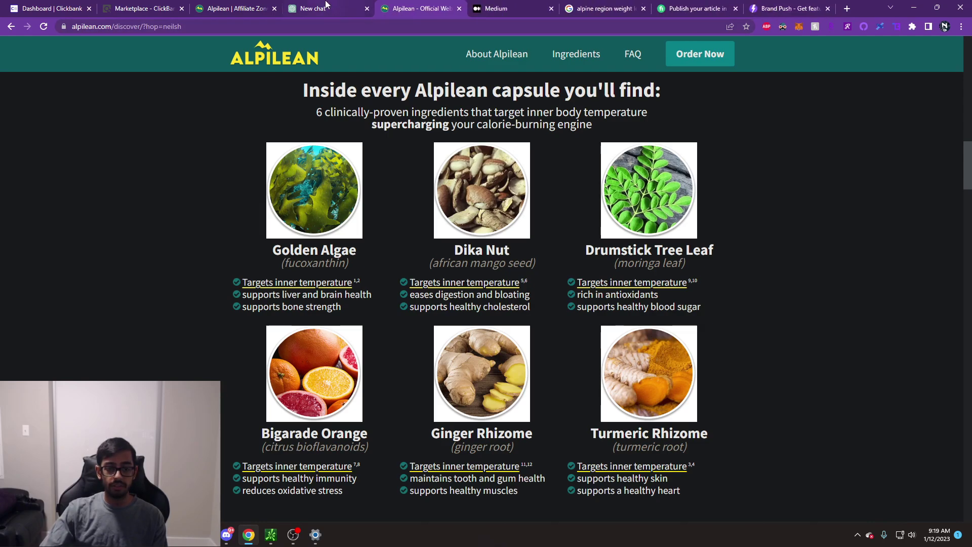
key(ctrl+w)
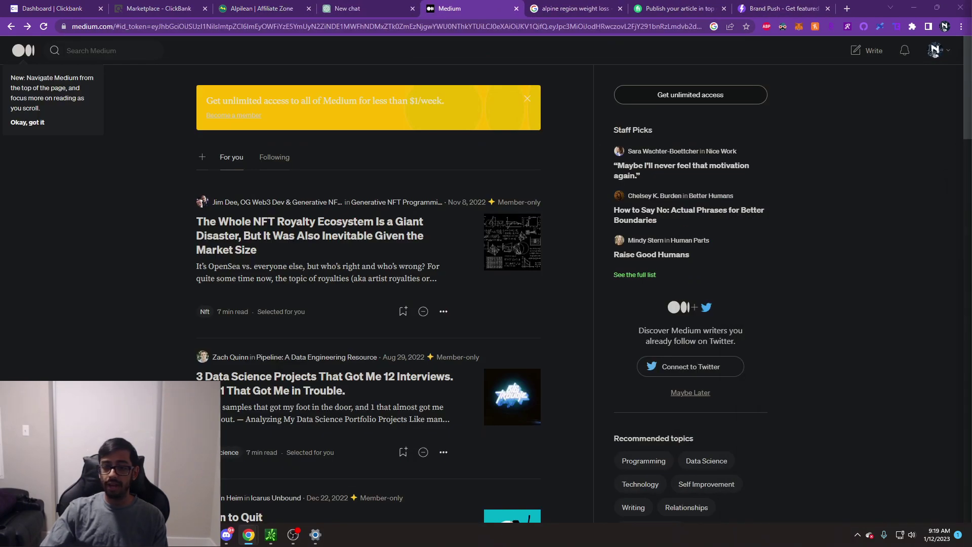
- Send ChatGPT the article request on the six Alpilean ingredients and return to Medium's home feed
click(251, 8)
click(358, 8)
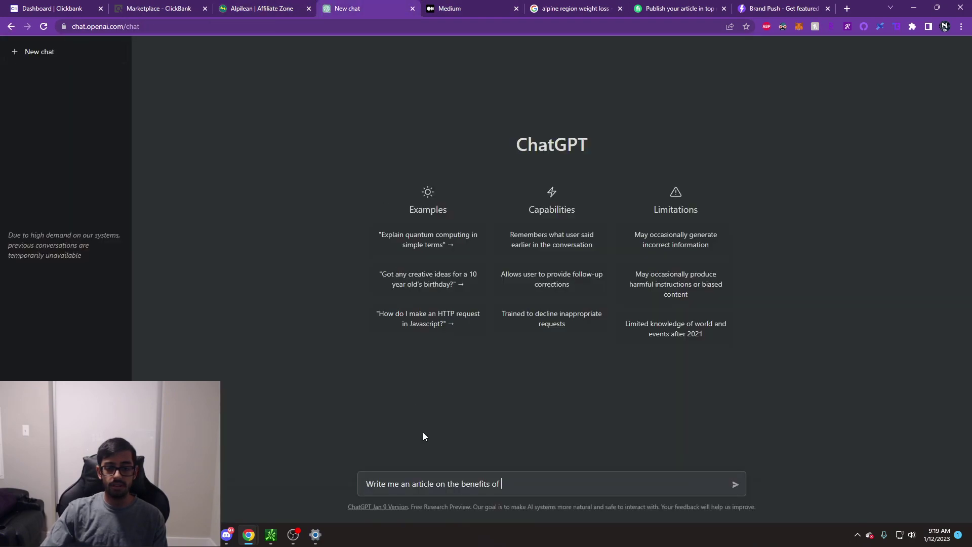
text(fuco)
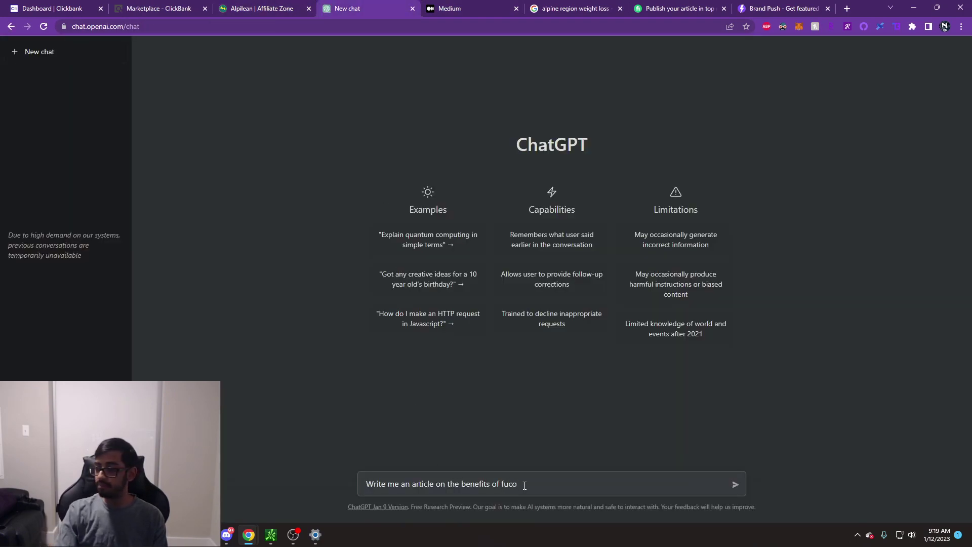
text(xanthin,)
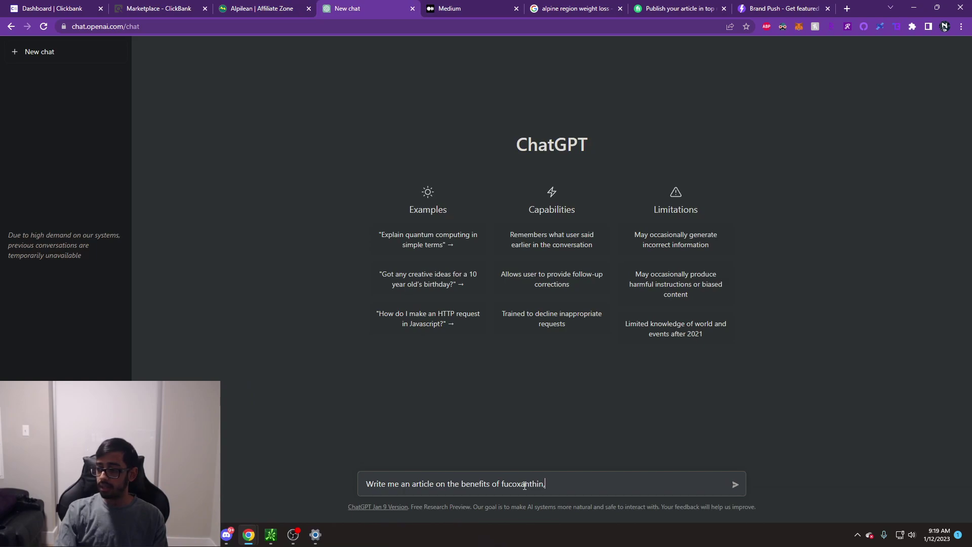
text( african mango se)
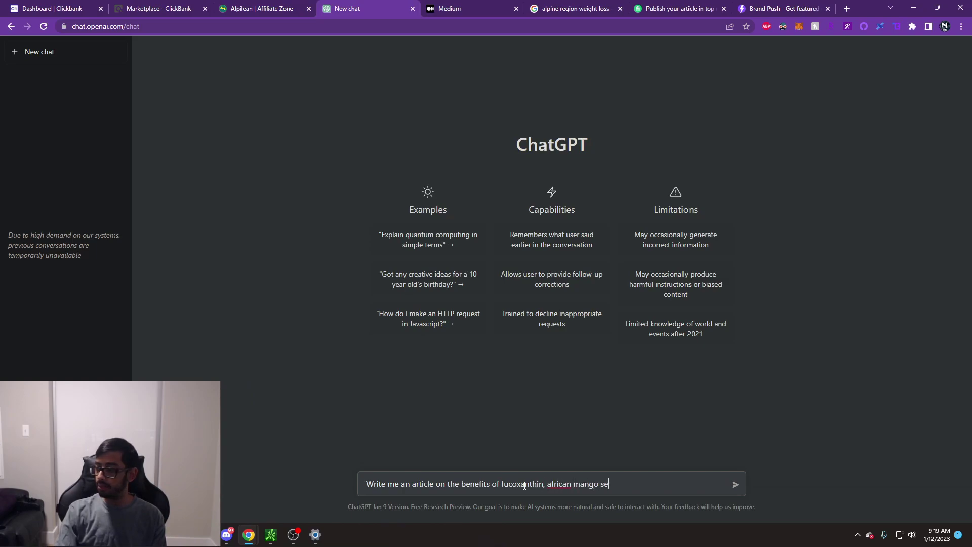
text(ed, morin)
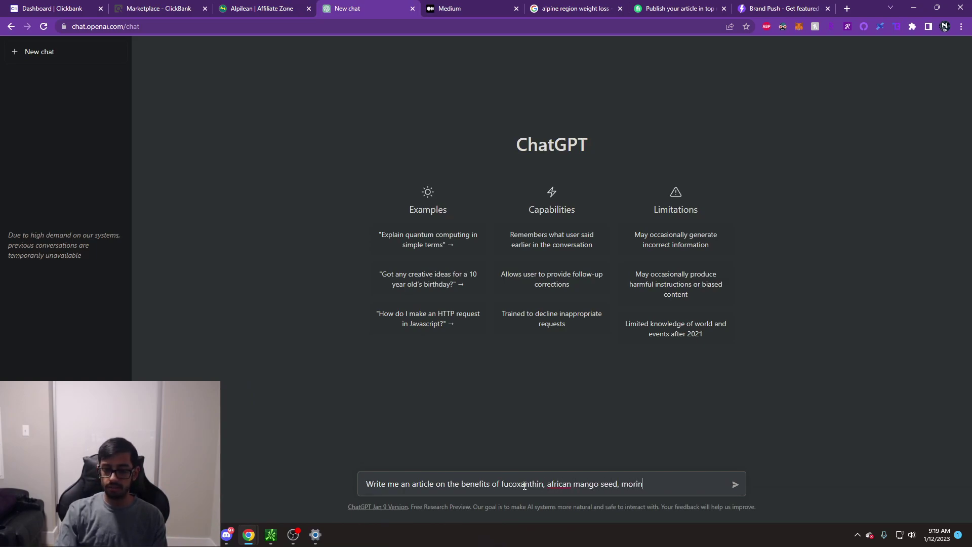
text(ga leaf, citru)
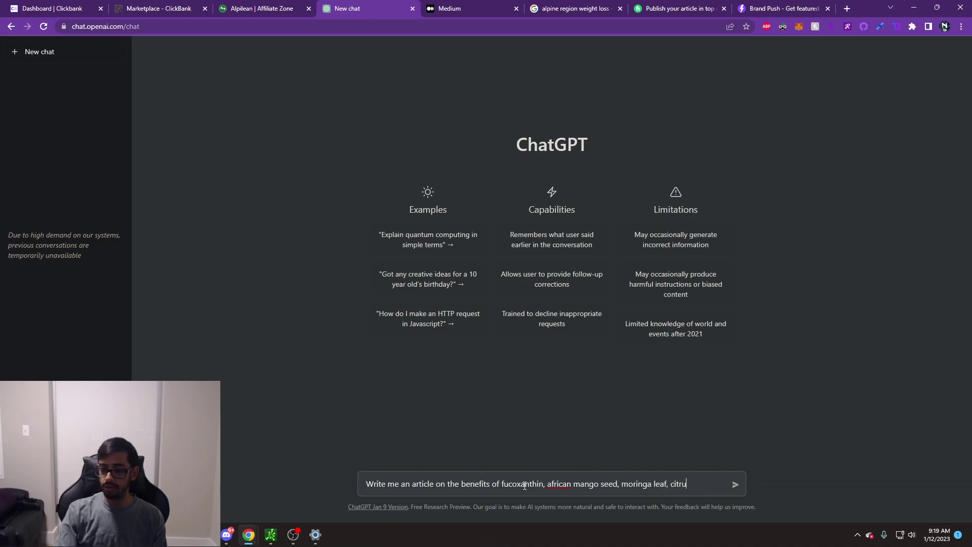
text(s )
text(biafl)
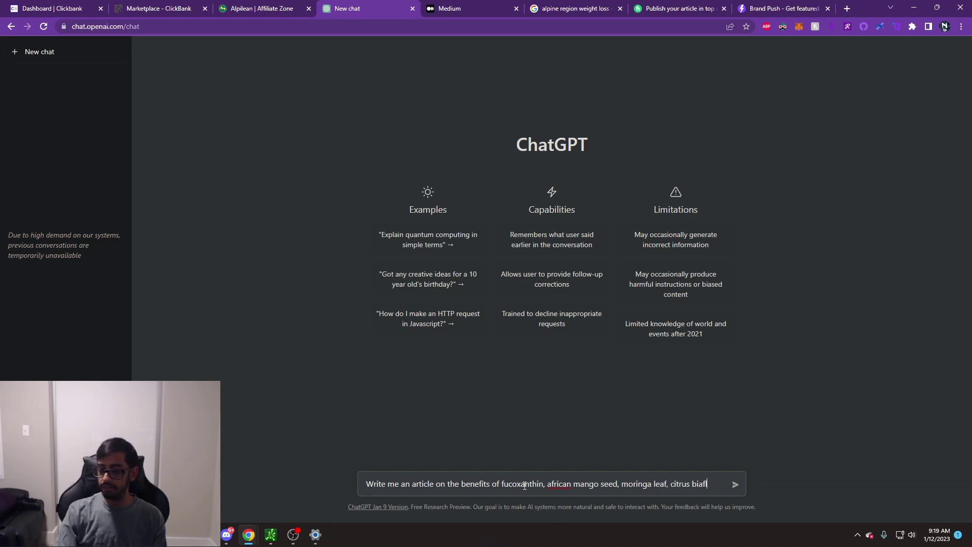
text(avanoids, g)
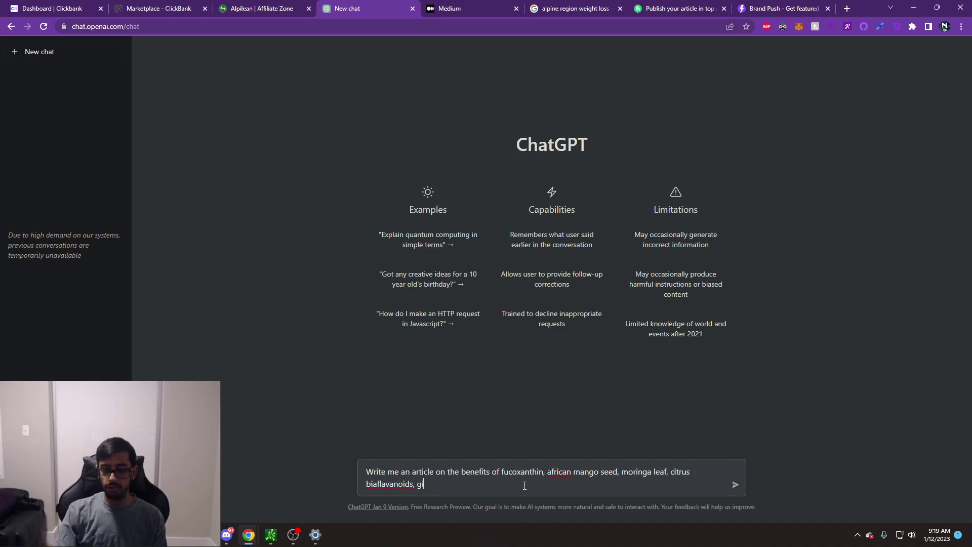
text(inger root, and tumeri)
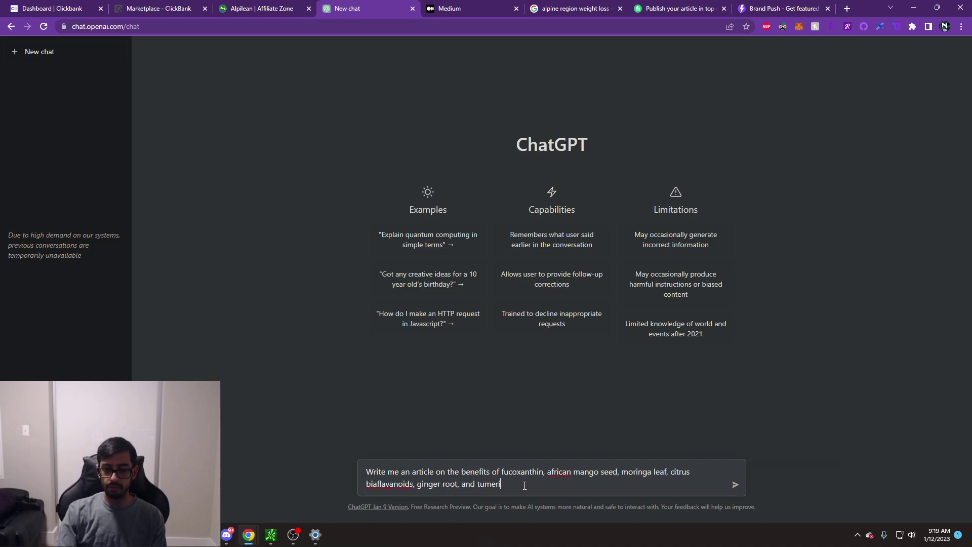
text(root)
key(Return)
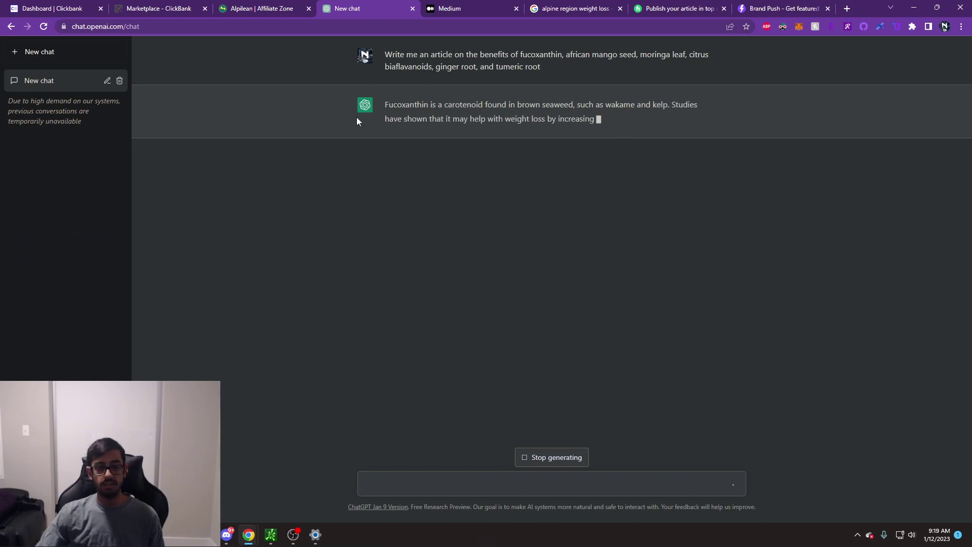
click(449, 10)
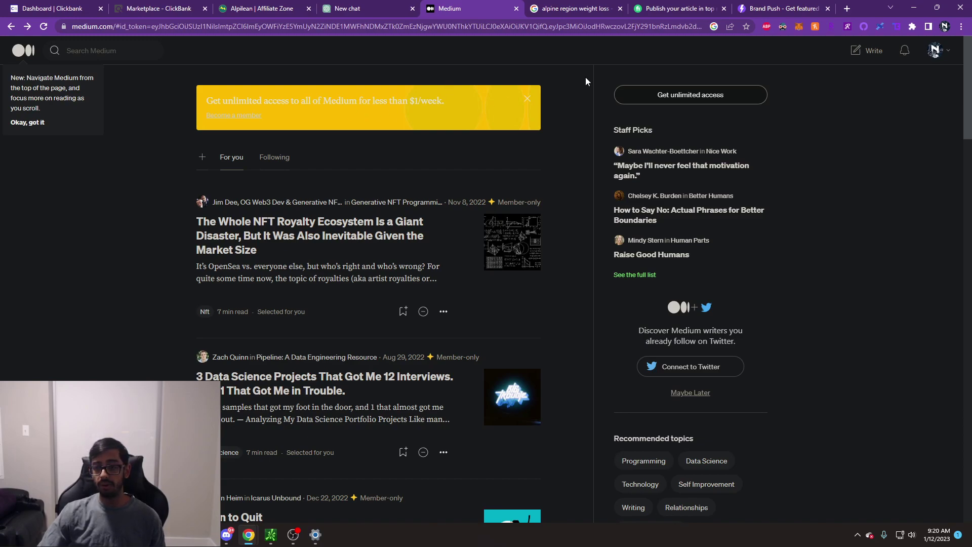
- Start a new Medium story titled '6 Nutrients and Plants that help with Weight Loss' and move to the body
click(864, 51)
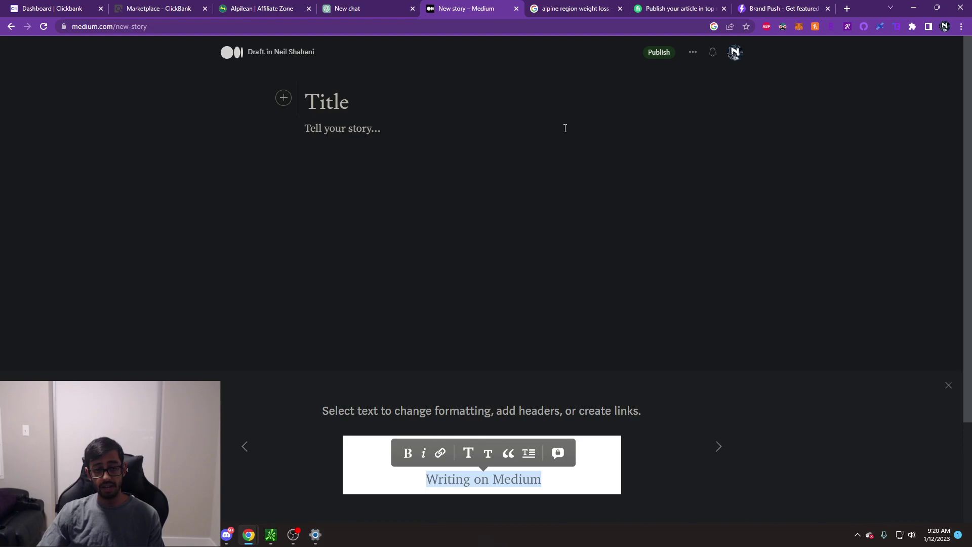
text(^)
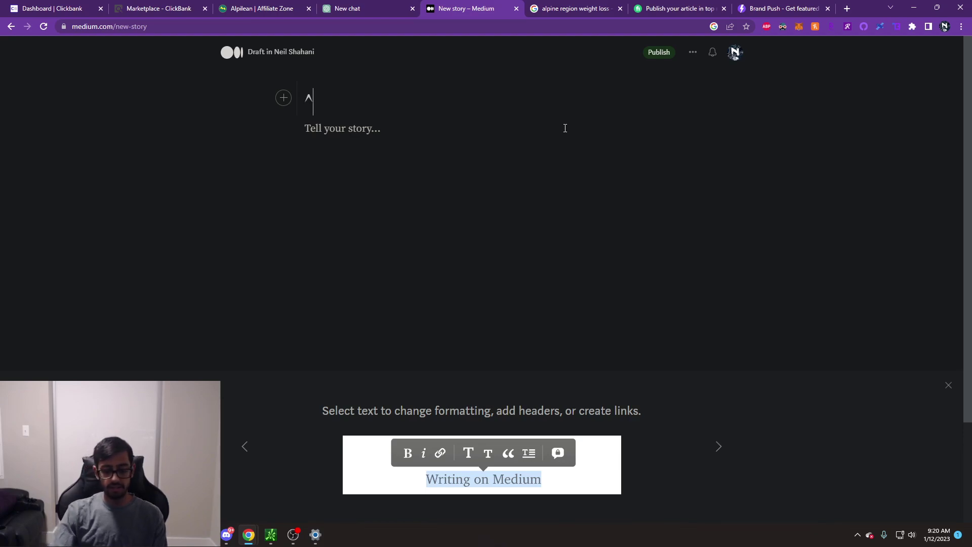
key(BackSpace)
text(6 Nut)
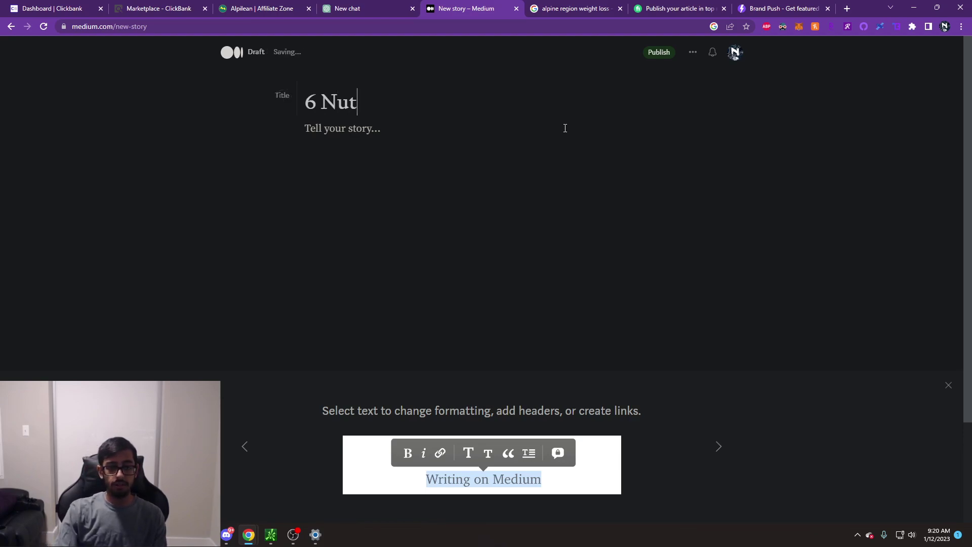
text(rients)
key(BackSpace)
key(BackSpace)
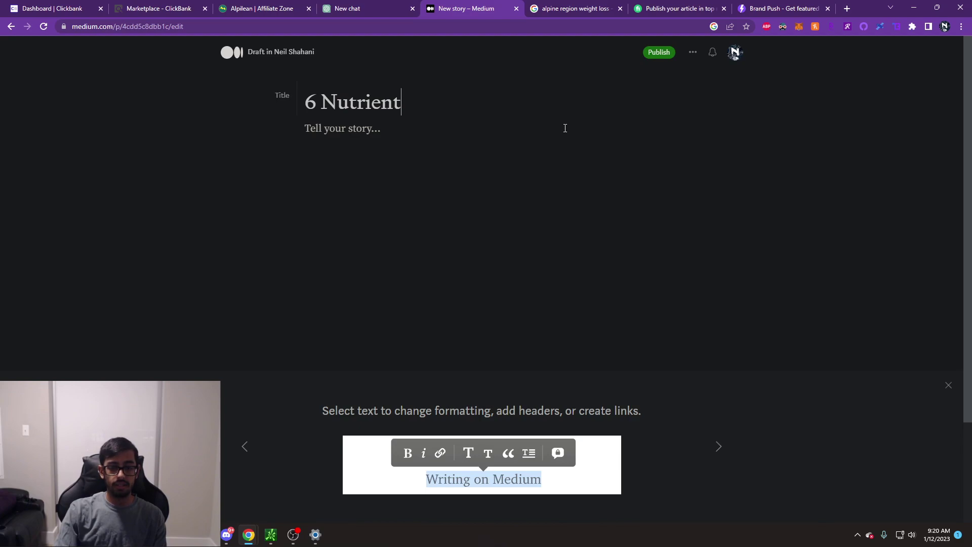
text(s and Pl)
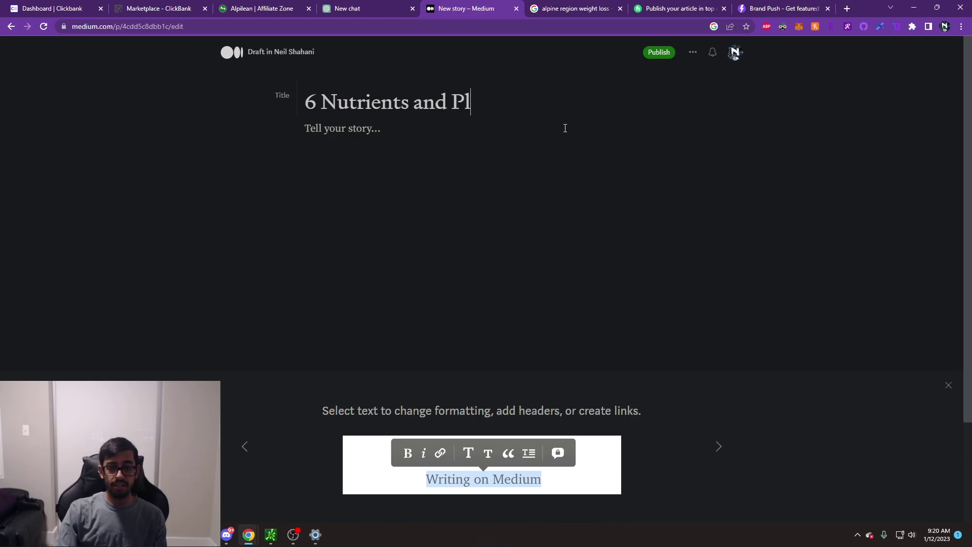
key(BackSpace)
key(BackSpace)
key(BackSpace)
key(BackSpace)
text(nd Pl)
text(ants that )
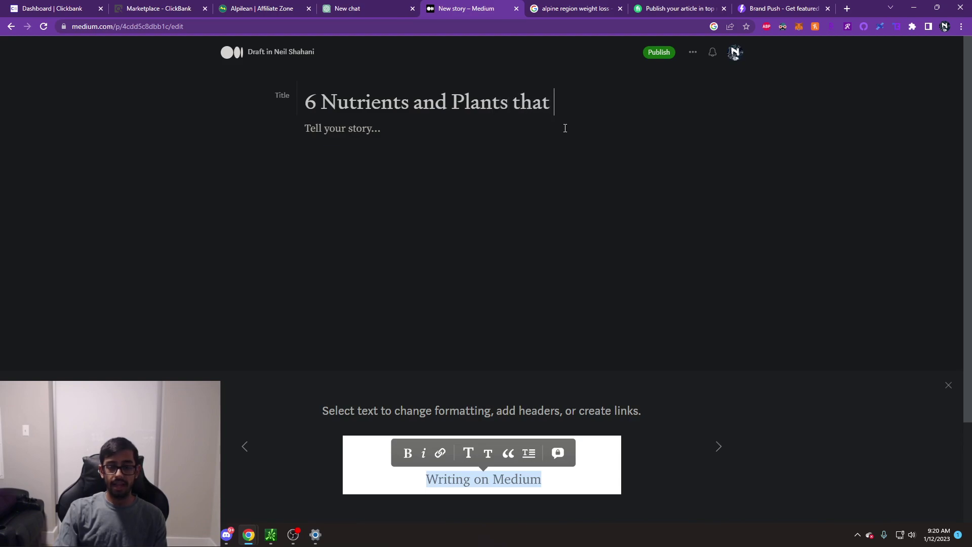
text(help with WEi)
key(BackSpace)
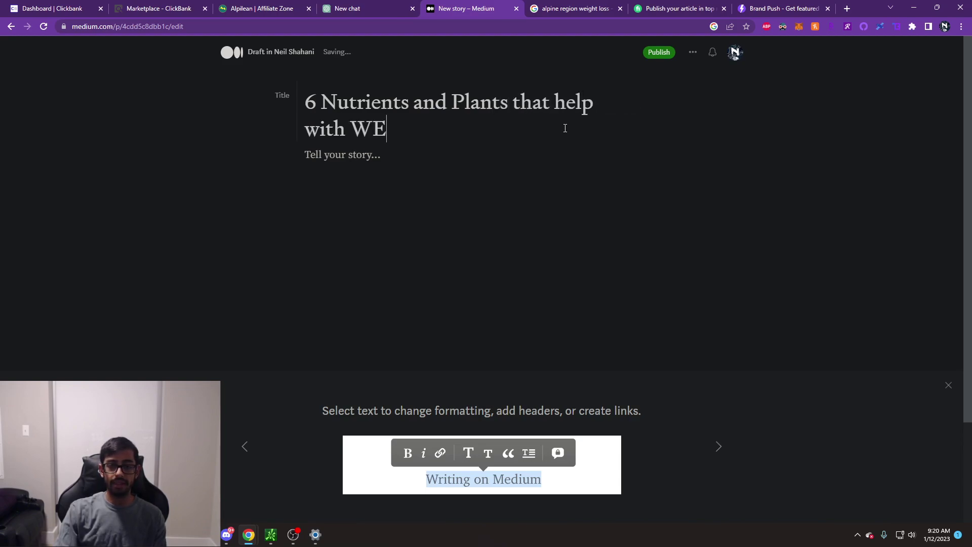
key(BackSpace)
text(ight)
key(BackSpace)
key(BackSpace)
key(BackSpace)
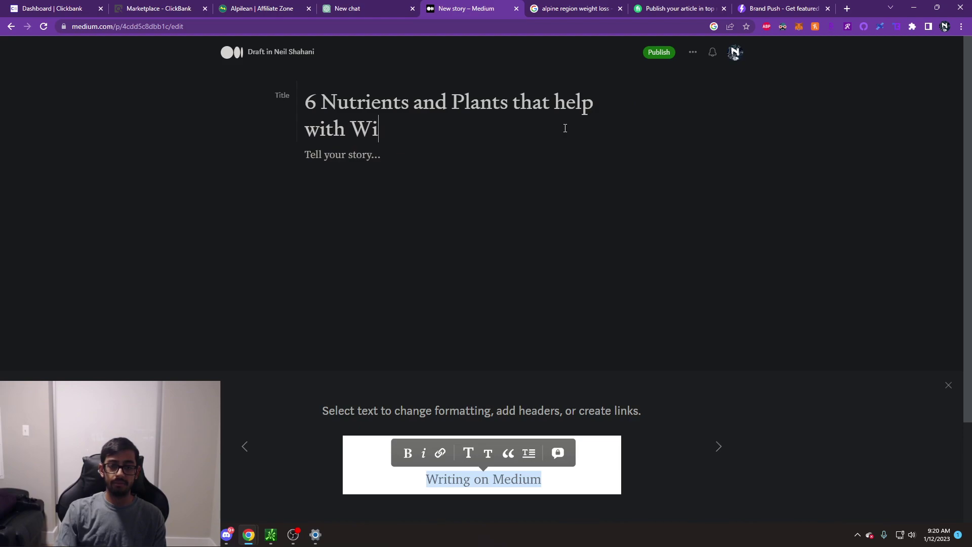
key(BackSpace)
text(eight Loss)
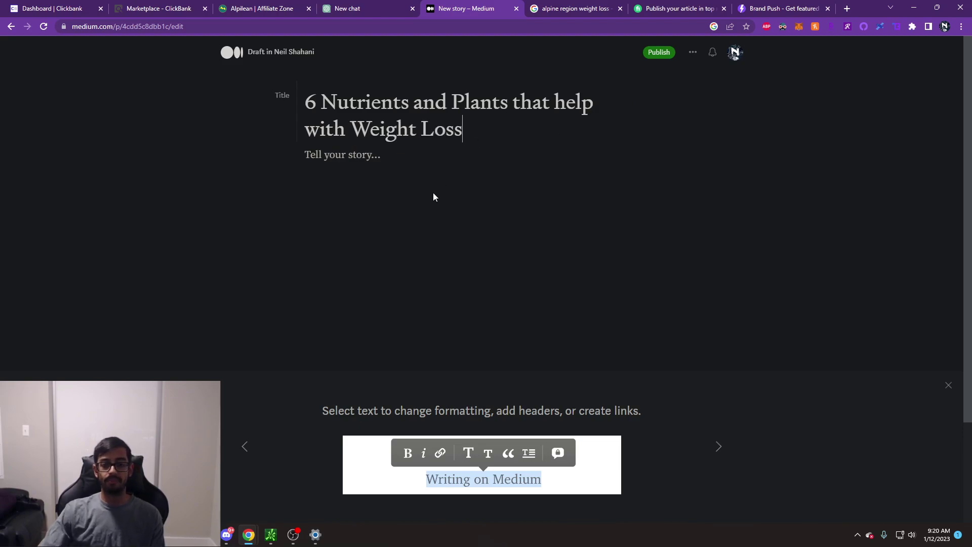
click(360, 163)
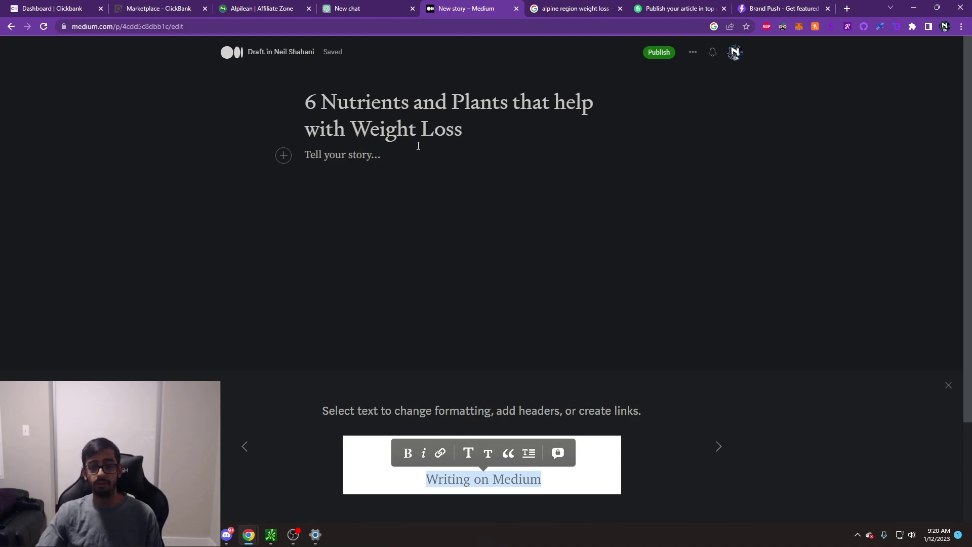
- Insert the alpilean image file into the story body instead of an Unsplash photo
click(551, 9)
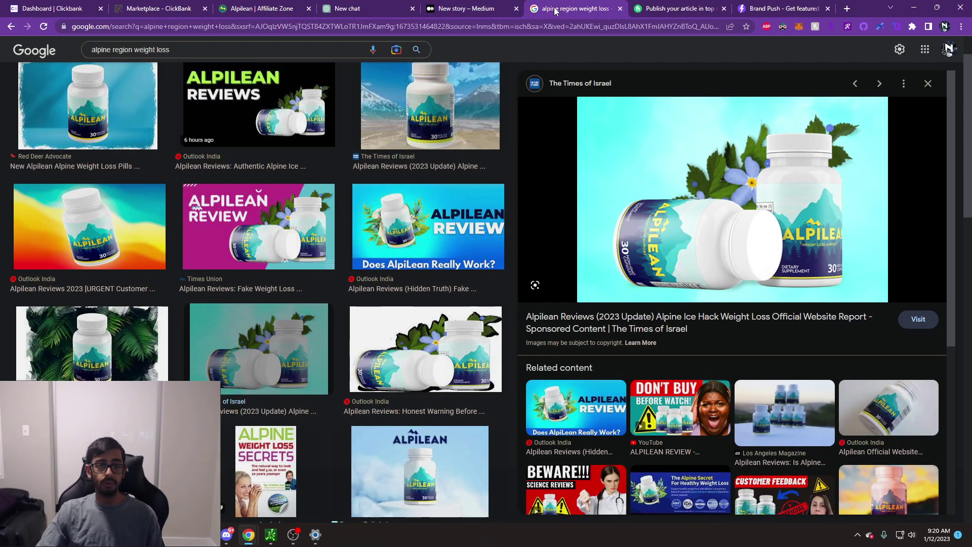
click(488, 9)
click(283, 158)
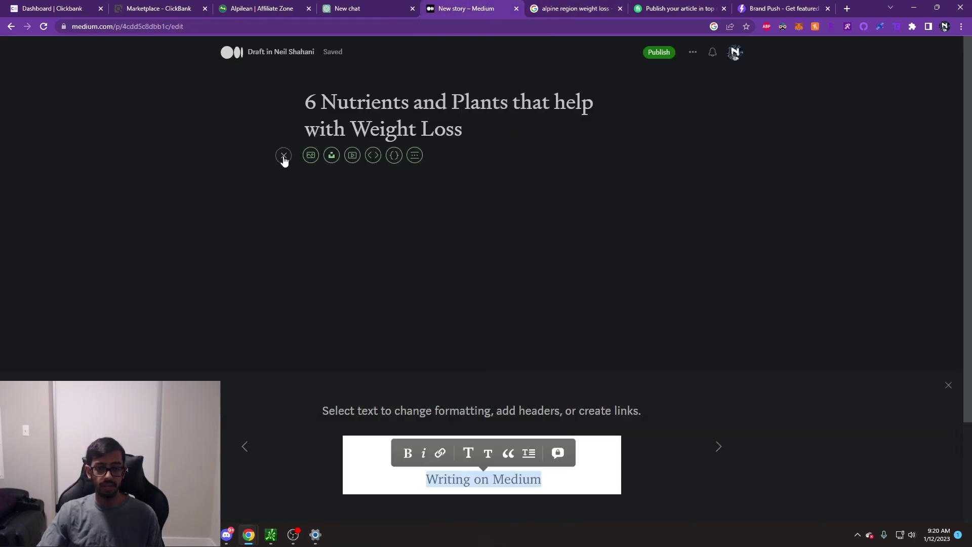
click(330, 157)
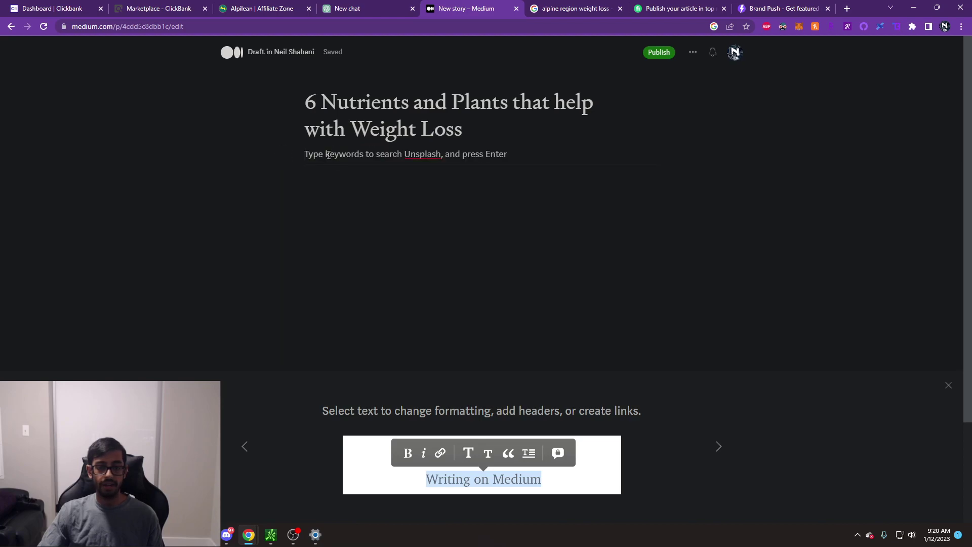
click(332, 189)
click(280, 158)
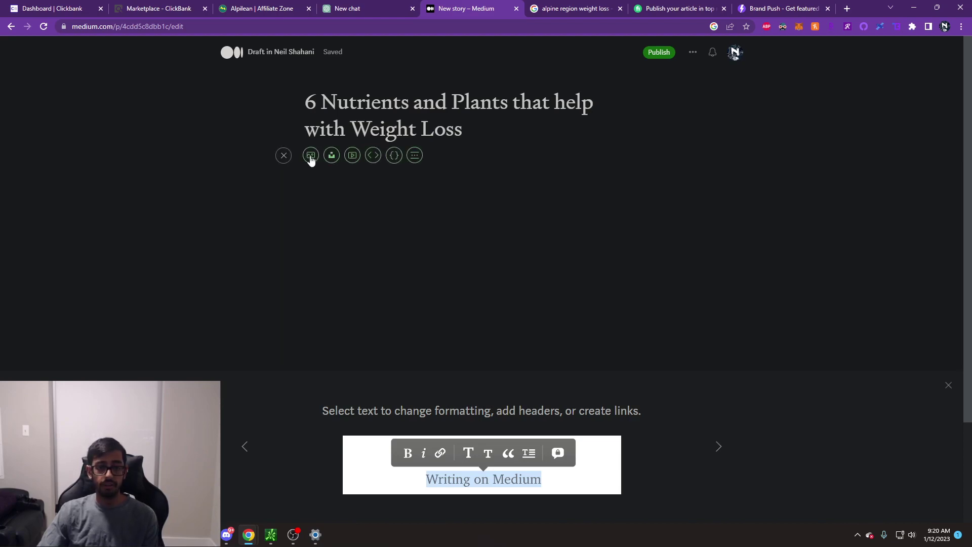
click(310, 156)
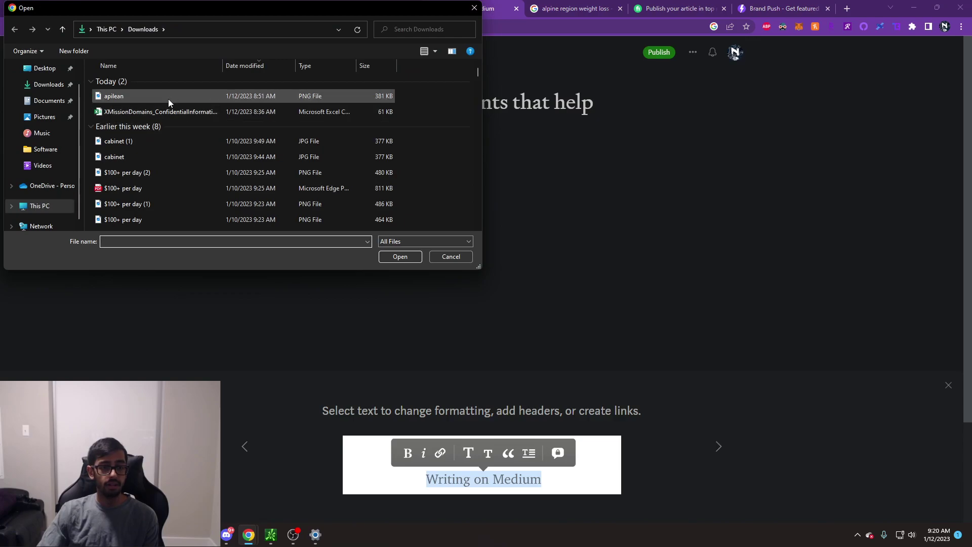
double_click(168, 99)
- Add a blank paragraph right after the article title
click(466, 147)
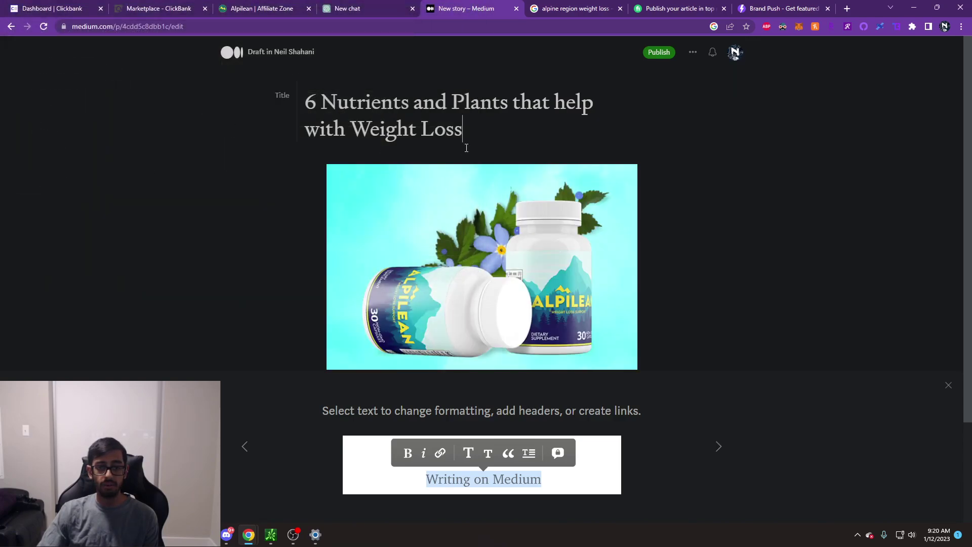
click(318, 185)
click(319, 156)
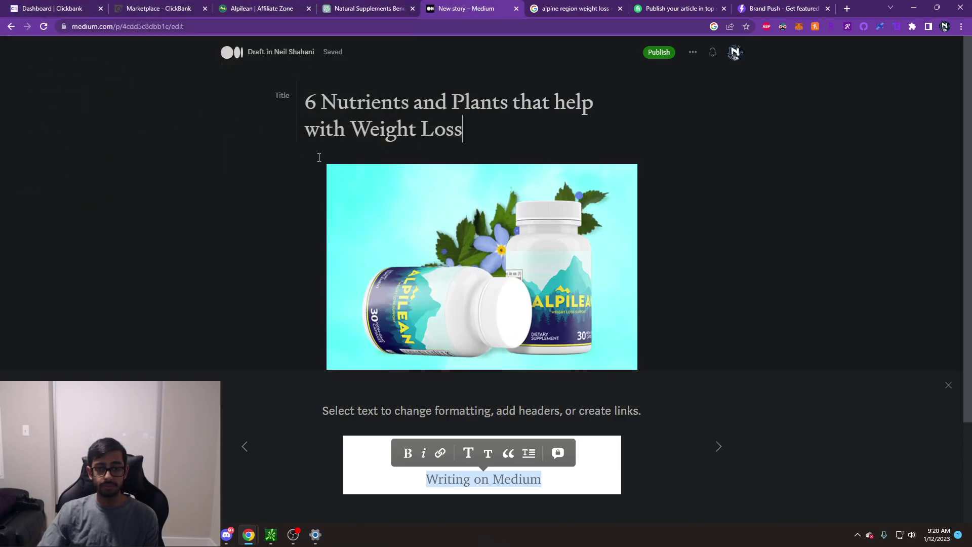
key(Return)
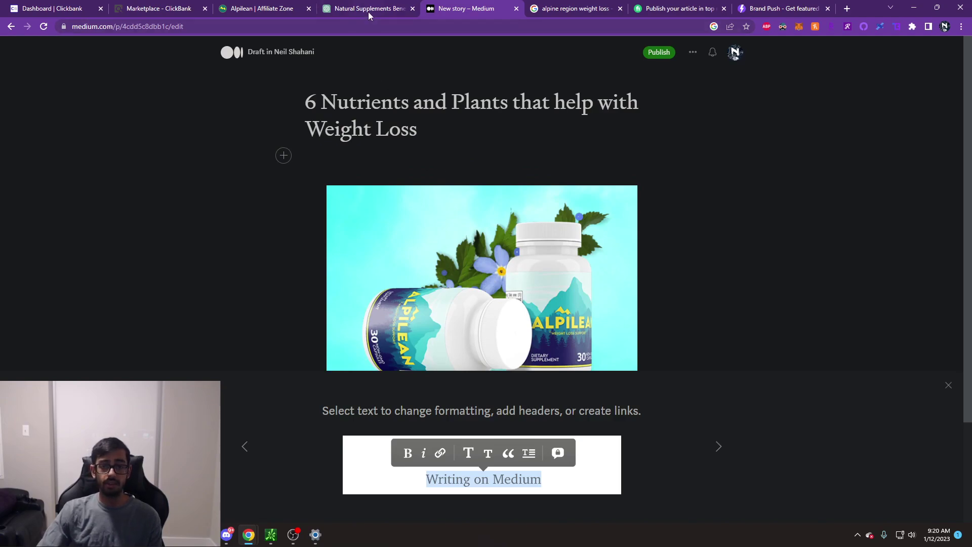
- Select ChatGPT's entire generated ingredients article and bring it back to the Medium draft
click(369, 11)
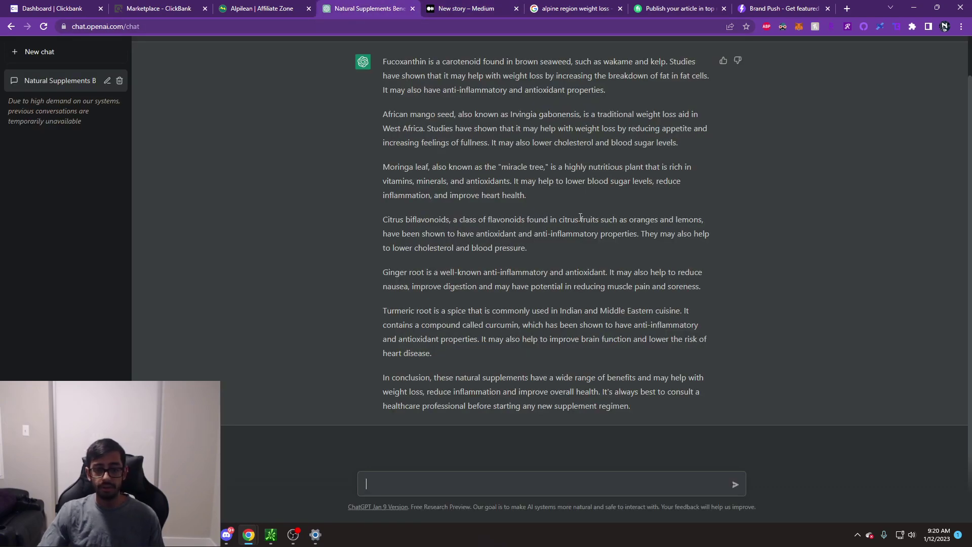
scroll(494, 190, up, 2)
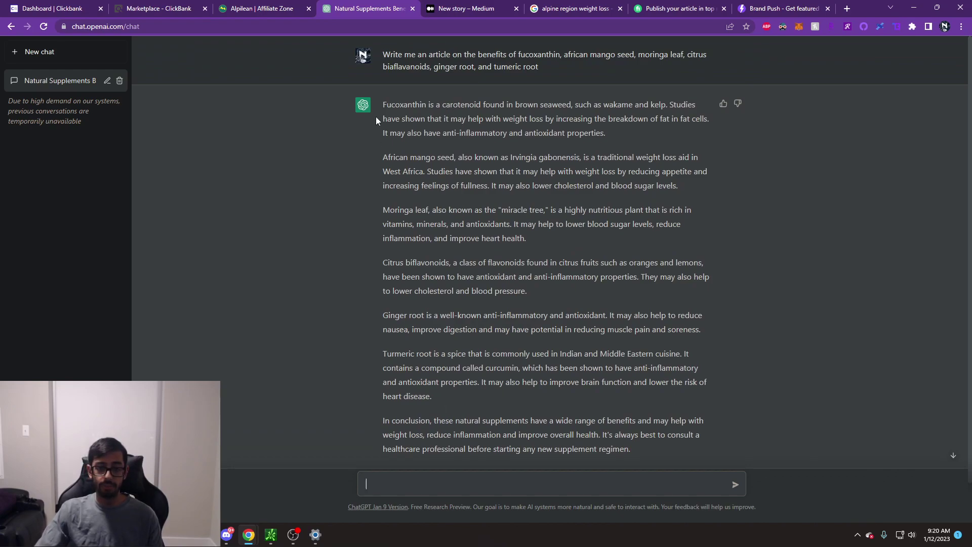
scroll(397, 148, down, 1)
scroll(397, 149, up, 1)
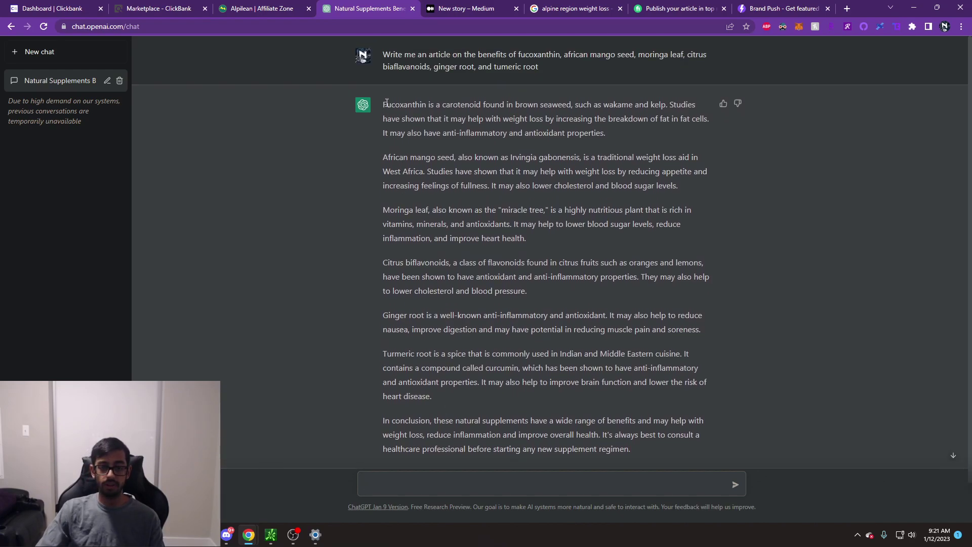
drag(380, 103, 696, 459)
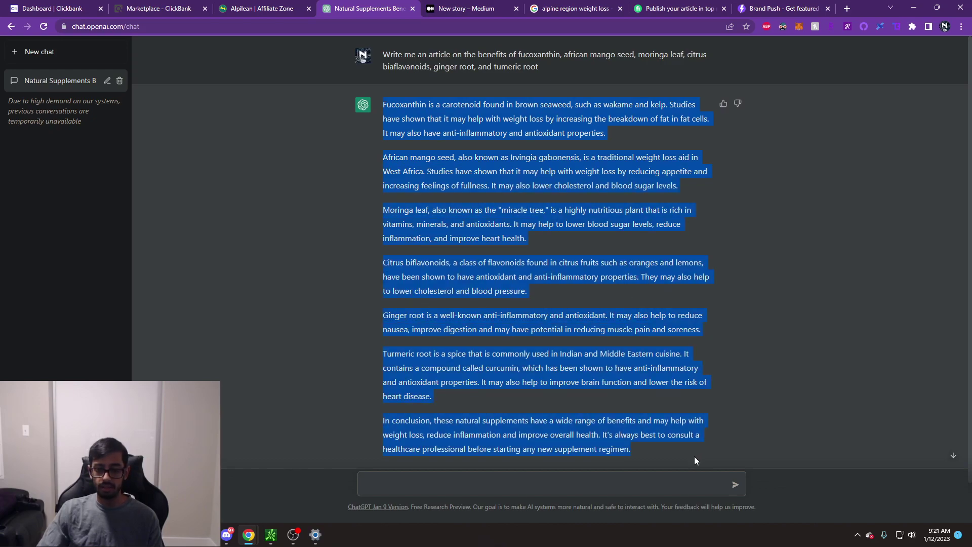
click(474, 11)
- Paste the article into the body and retitle the draft '6 Nutrients and Plants designed for Weight Loss'
key(ctrl+v)
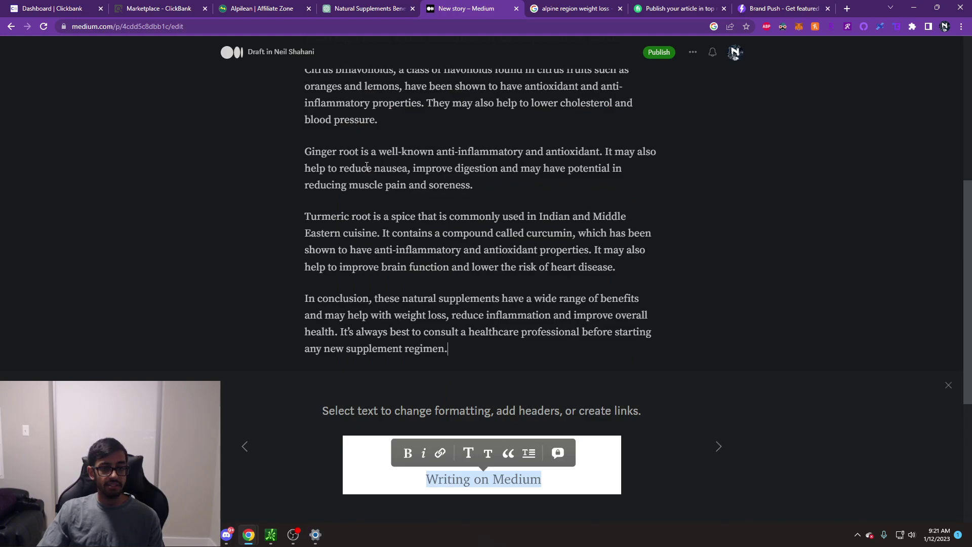
scroll(367, 166, up, 2)
scroll(367, 167, down, 4)
scroll(459, 247, up, 2)
scroll(458, 246, up, 3)
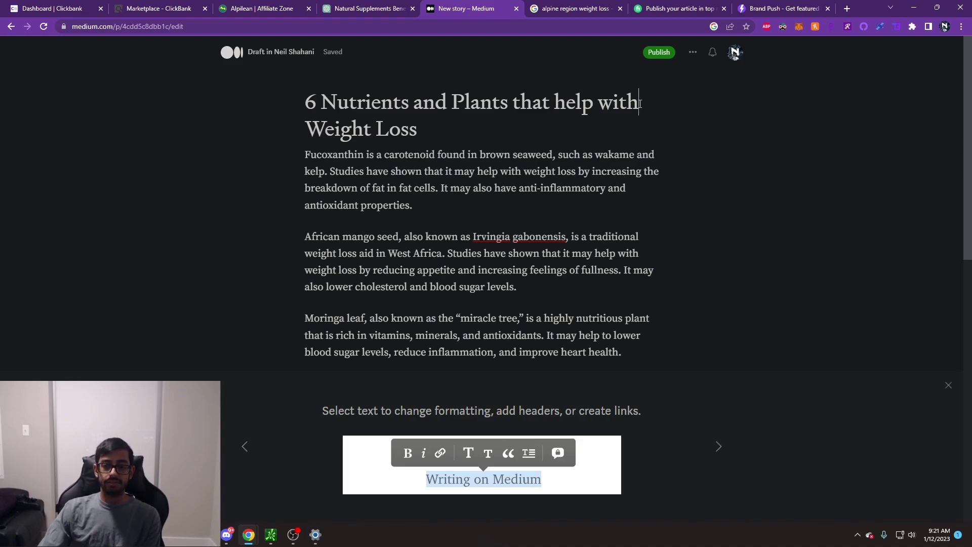
key(shift+Left)
key(shift+Left)
key(shift+Left)
key(shift+Left)
key(shift+Left)
key(BackSpace)
key(BackSpace)
text(fo)
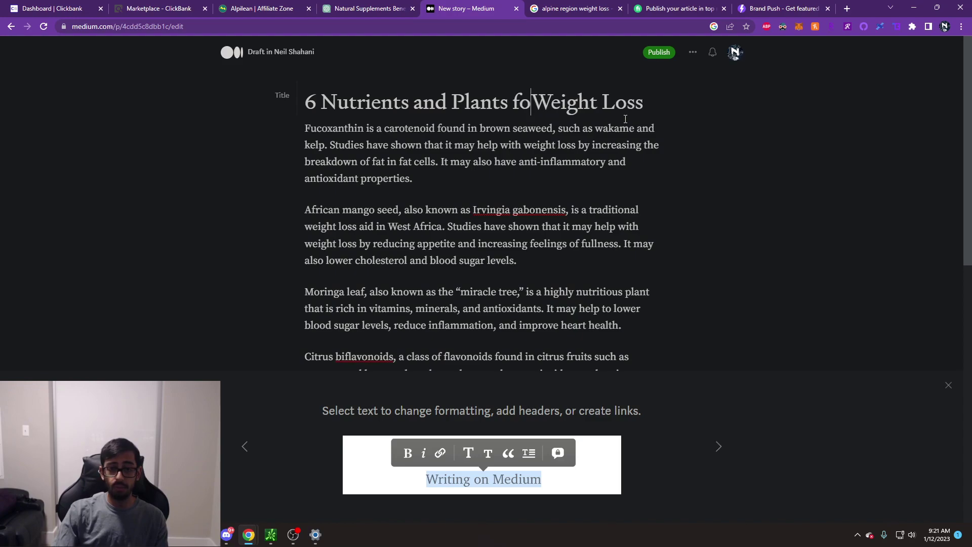
text(r)
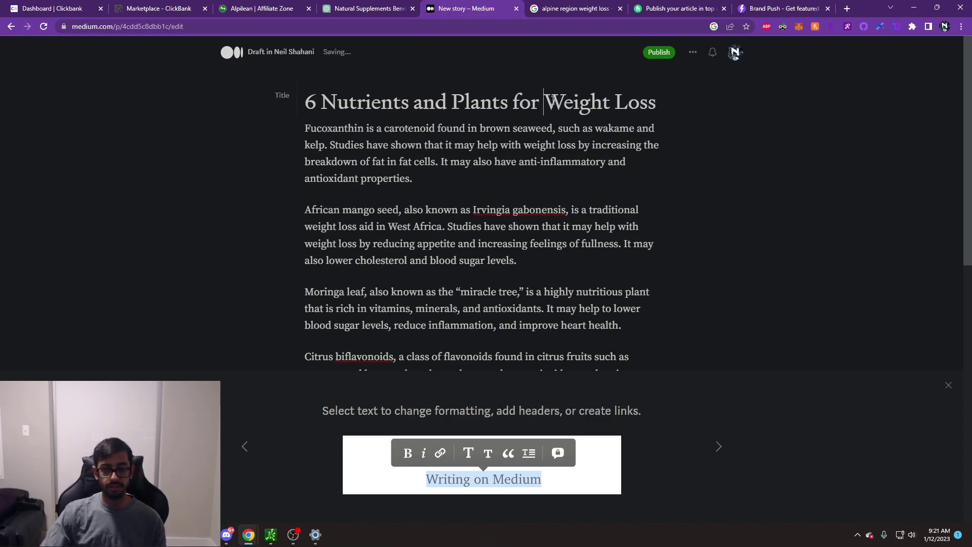
key(BackSpace)
key(BackSpace)
key(BackSpace)
key(BackSpace)
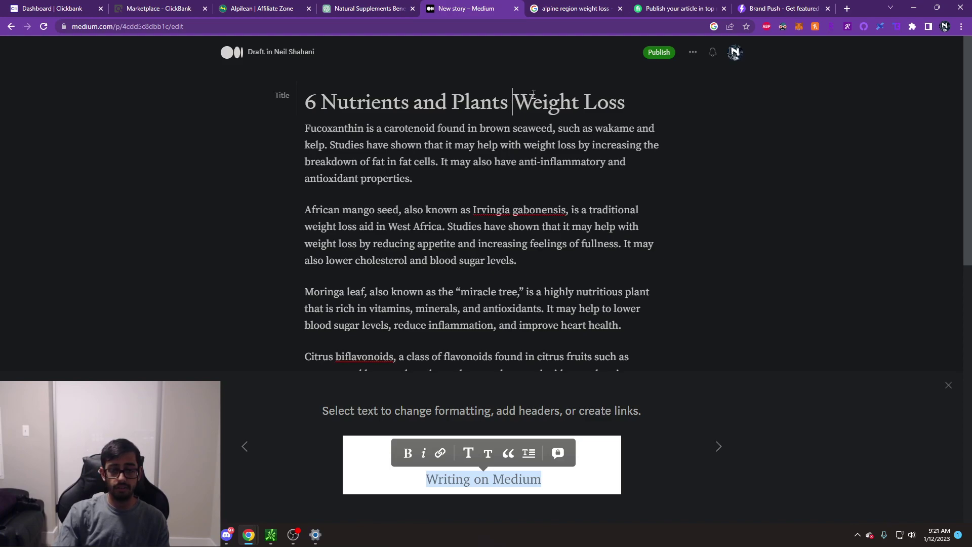
text(designef ro)
key(BackSpace)
key(BackSpace)
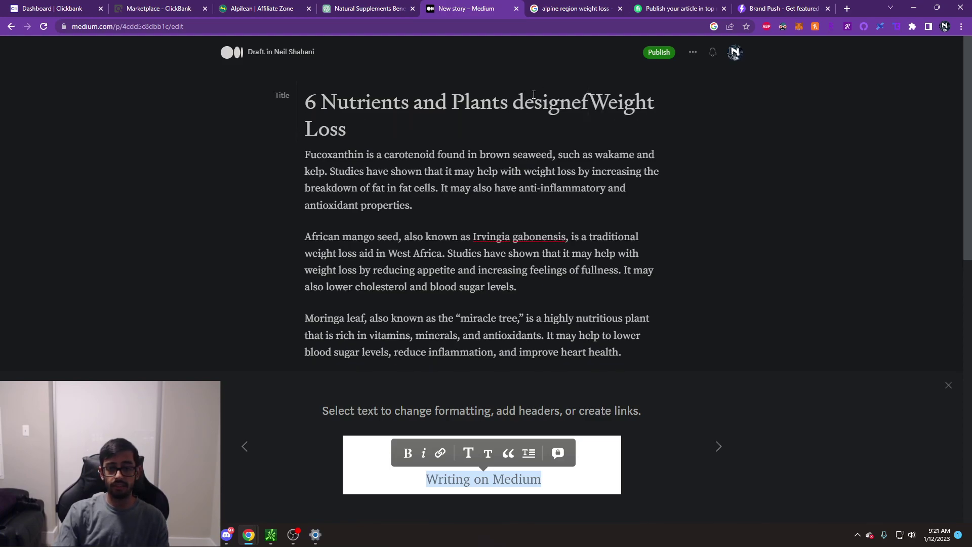
key(BackSpace)
text(d for)
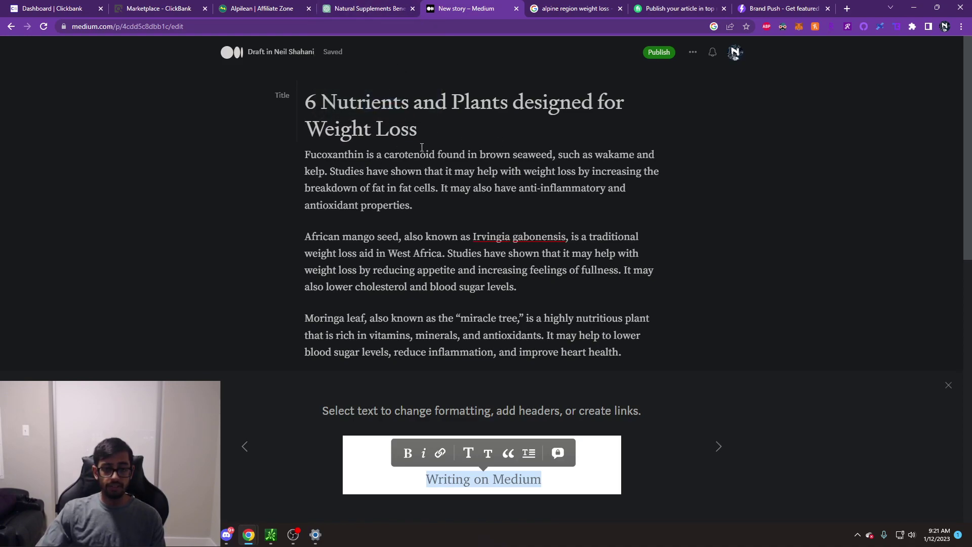
scroll(463, 251, down, 4)
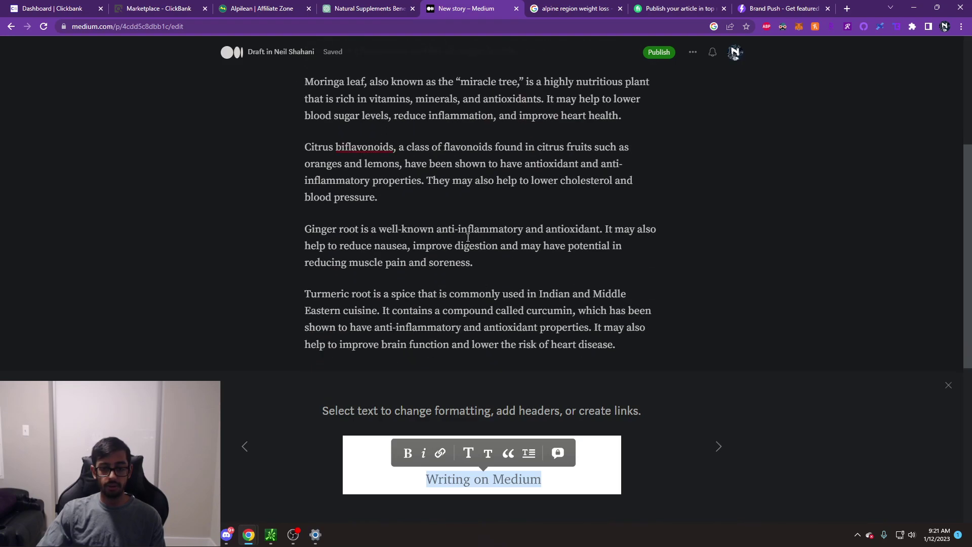
scroll(463, 251, down, 2)
scroll(463, 252, down, 2)
scroll(471, 193, down, 2)
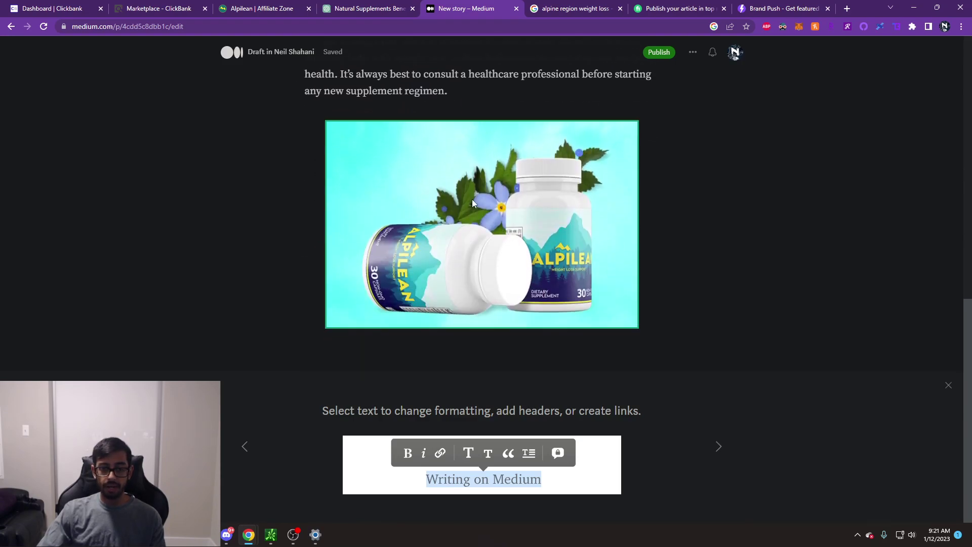
scroll(467, 205, up, 3)
scroll(460, 221, down, 2)
- Add a closing line: lose weight naturally using these nutrients in diet pills, click the link below
click(566, 217)
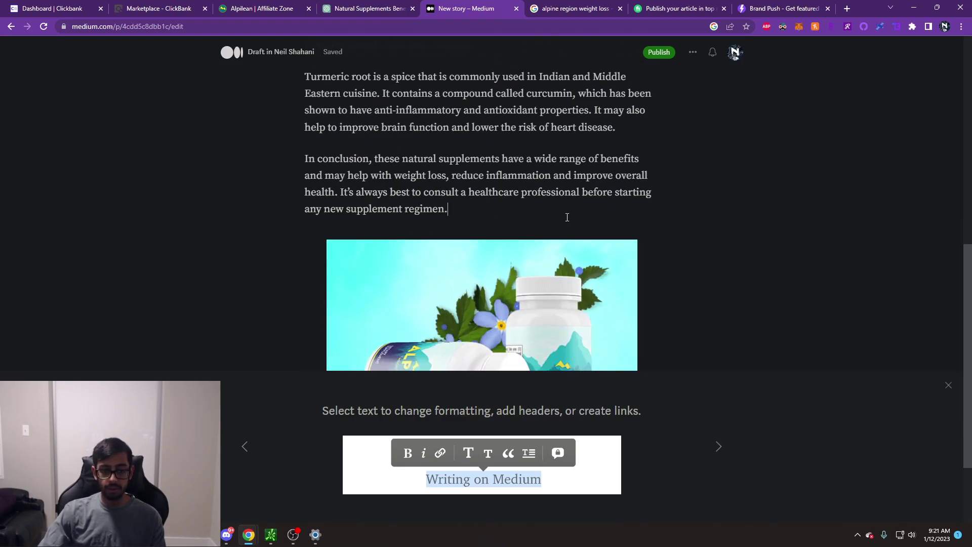
key(Return)
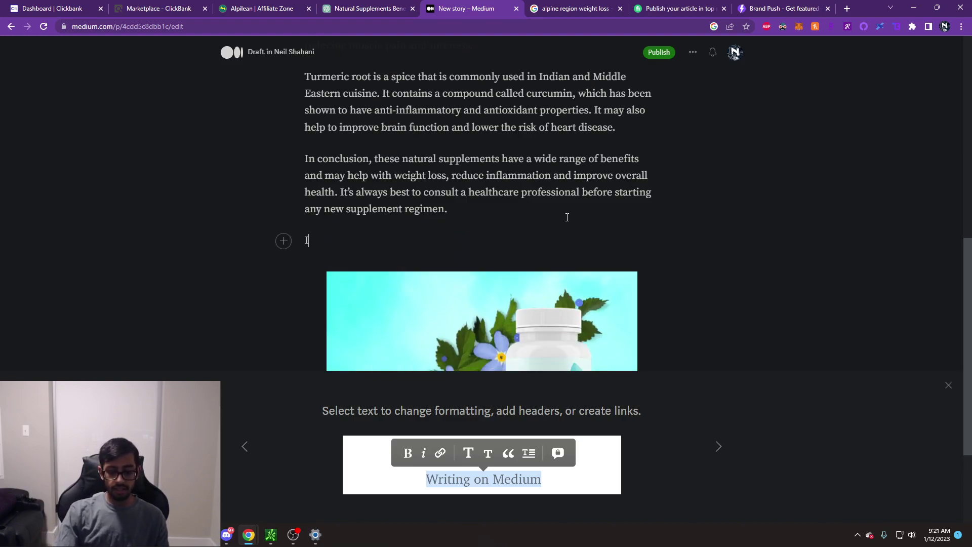
text(If you would like t)
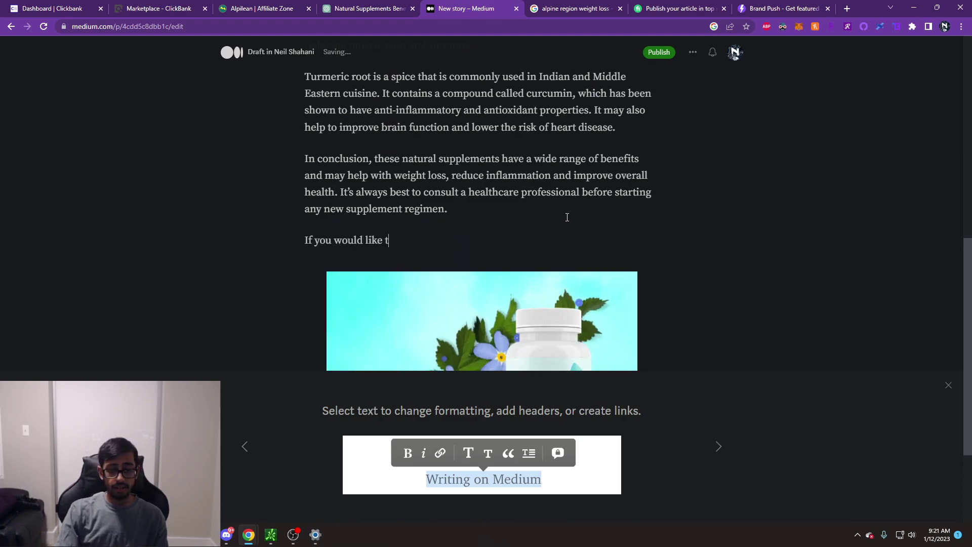
text(o try )
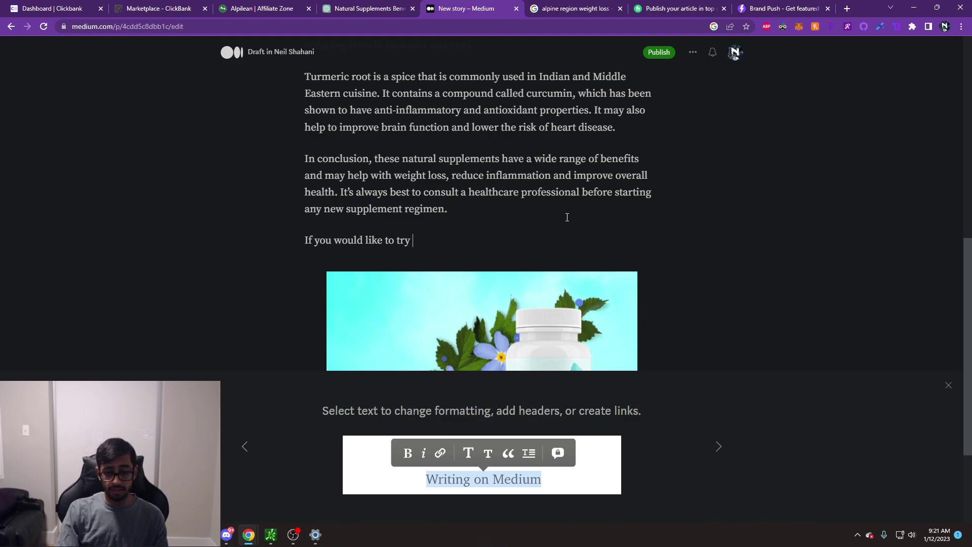
text(diet pills with )
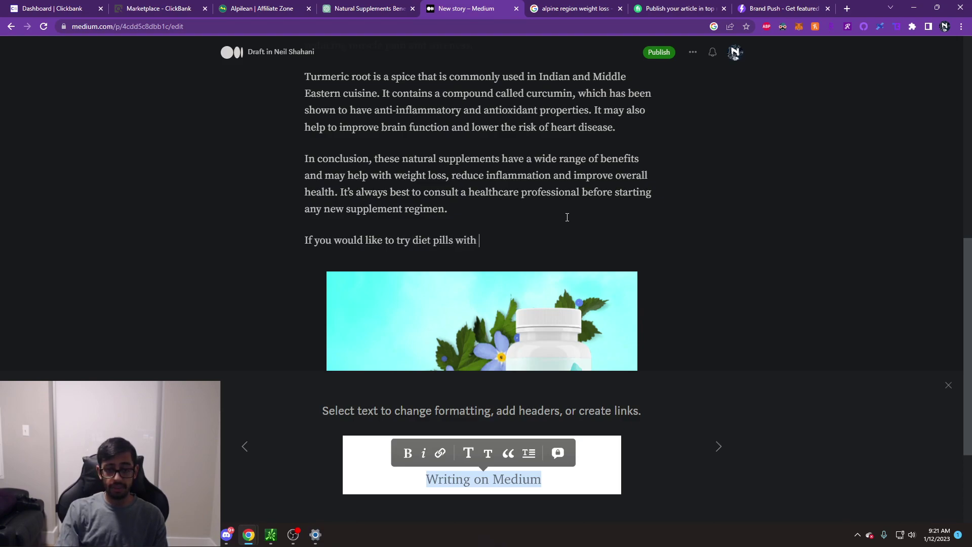
text(these 6 apline nutiri)
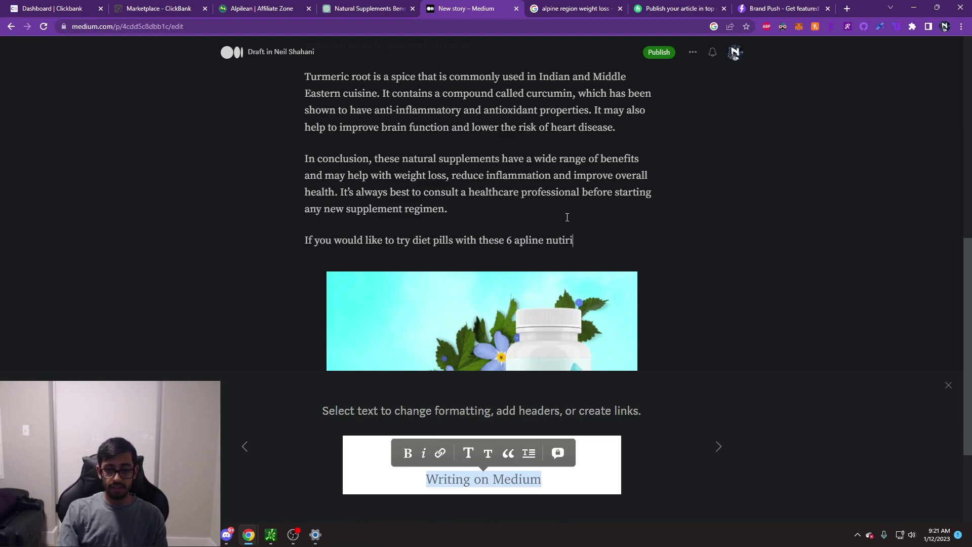
text(ents in it, click)
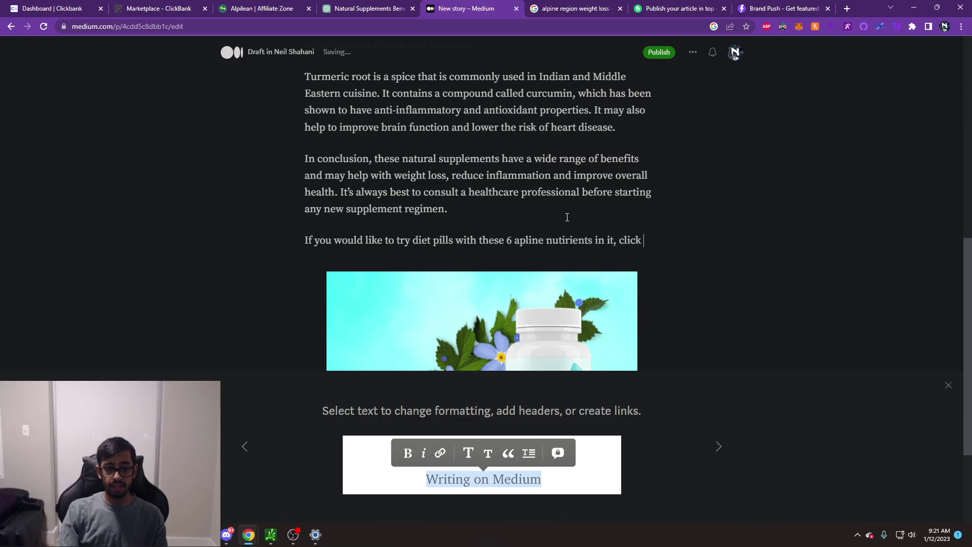
text( the link below)
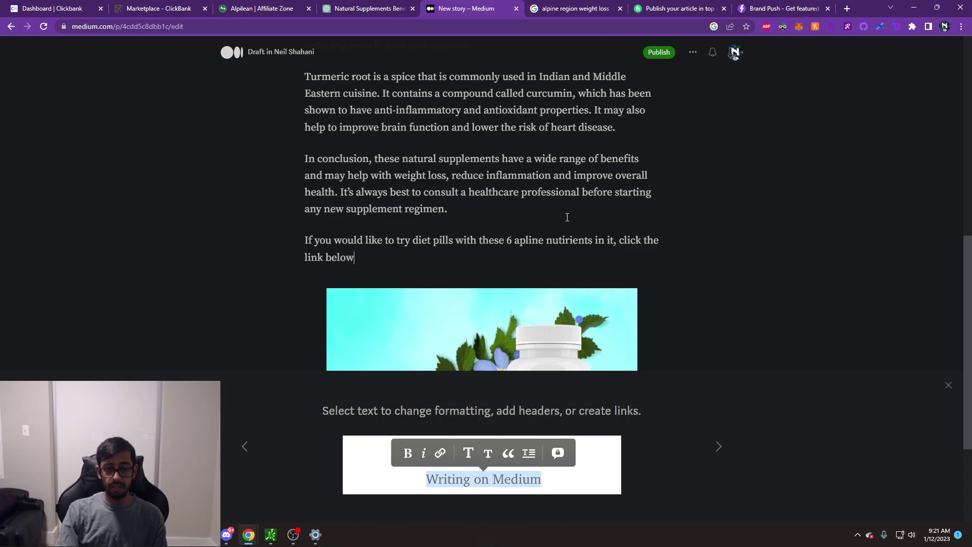
text(!)
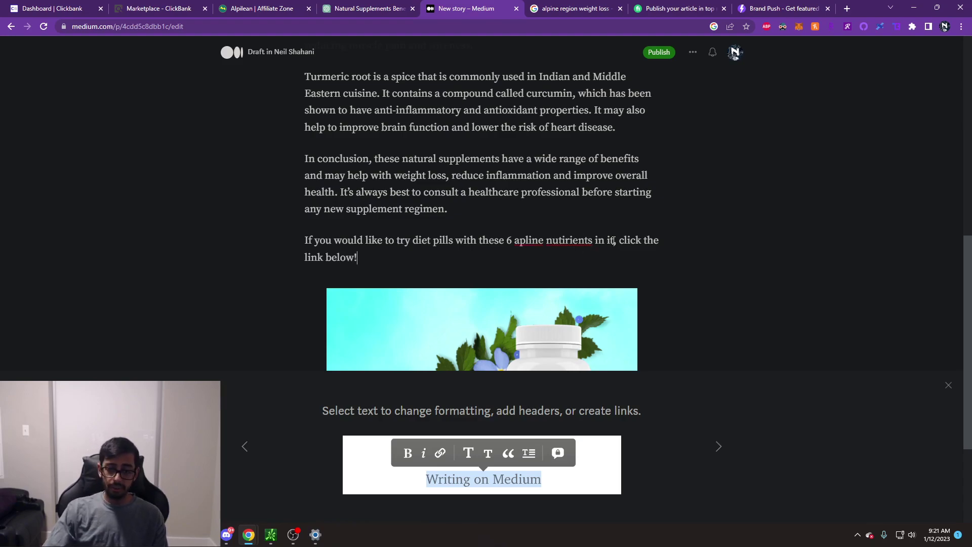
key(ctrl+shift+Left)
key(ctrl+shift+Left)
key(ctrl+shift+Left)
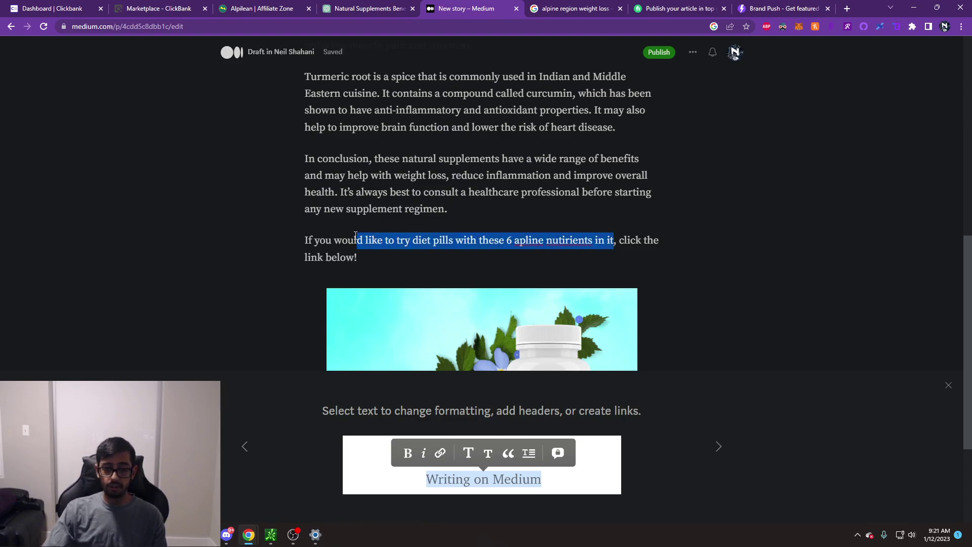
key(ctrl+shift+Left)
text(you, click the link below!)
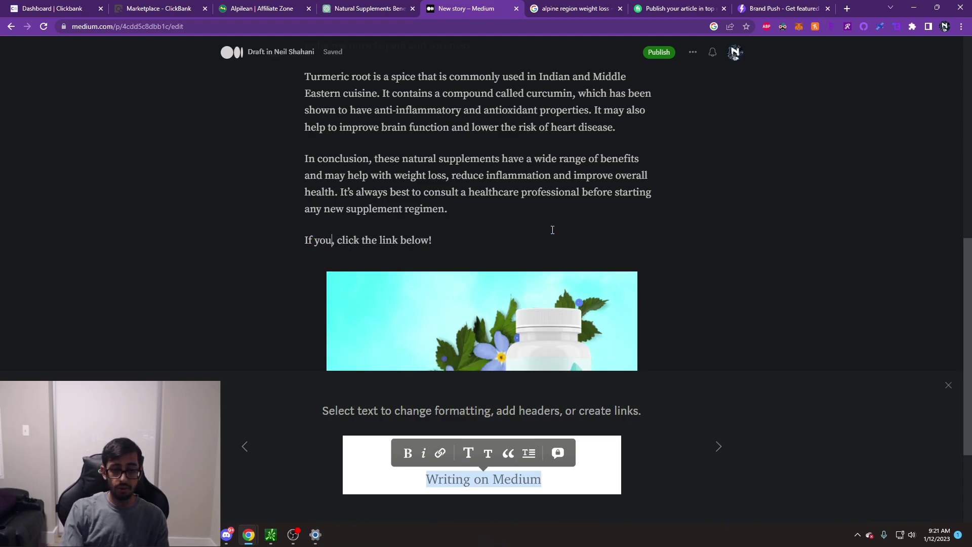
text( would liek to)
key(BackSpace)
key(BackSpace)
key(BackSpace)
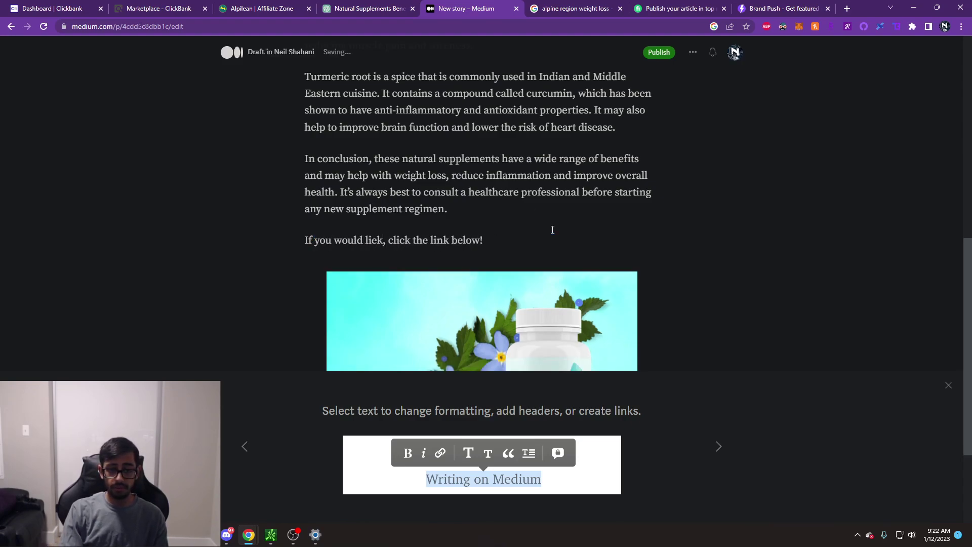
key(BackSpace)
key(BackSpace)
text(ke lose weight)
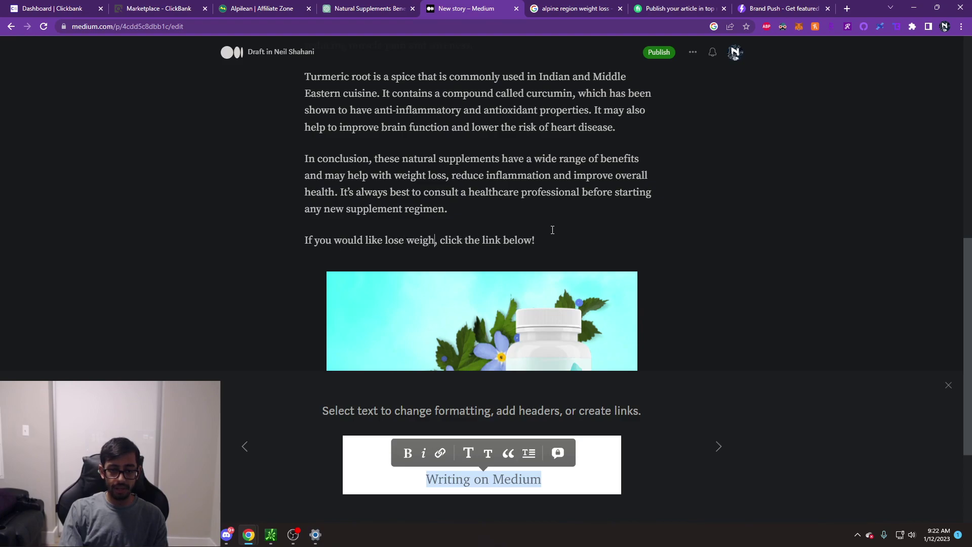
text( naturally using the)
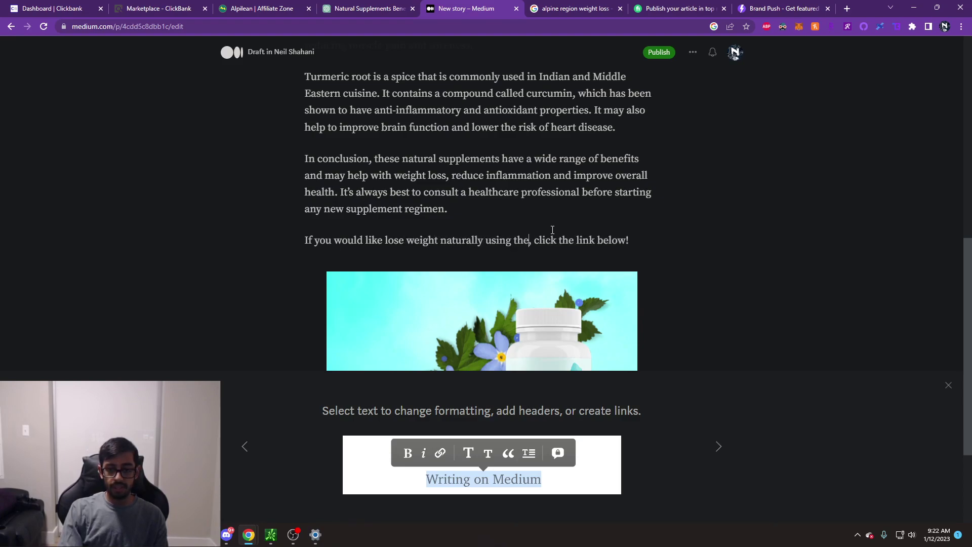
text(se nutrient)
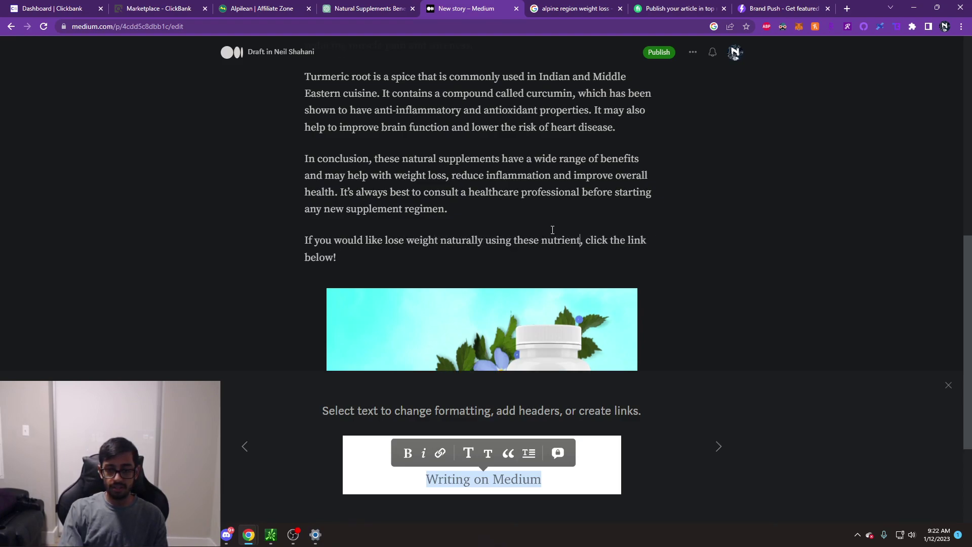
text(s in diet pill)
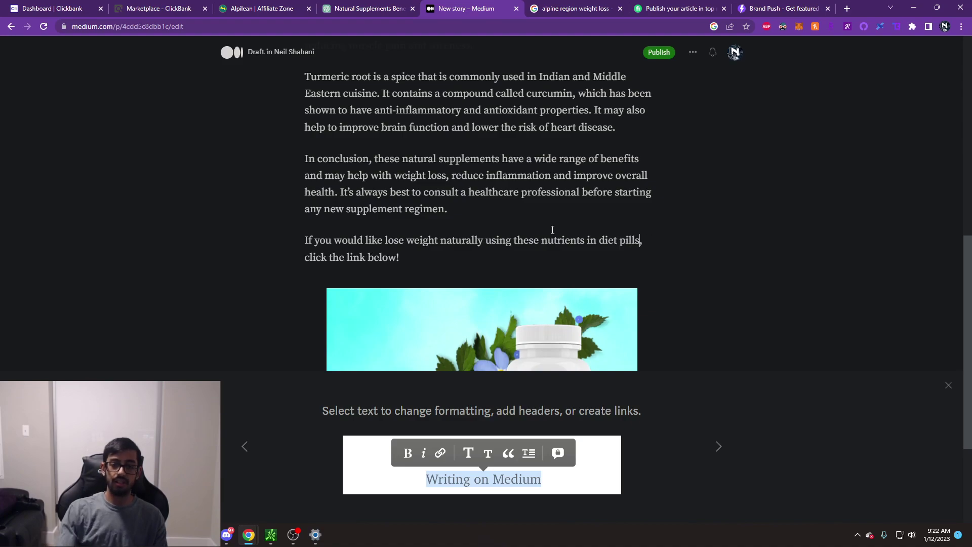
text(s)
scroll(470, 238, down, 2)
scroll(470, 239, up, 2)
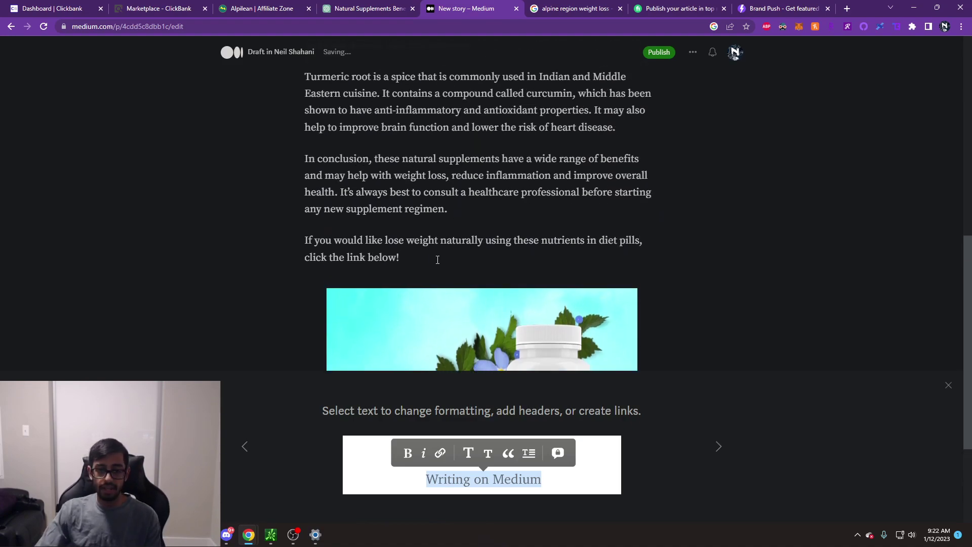
- Paste the copied ClickBank hop link into a new paragraph beneath the CTA sentence in the Medium draft
click(427, 256)
key(Return)
click(162, 10)
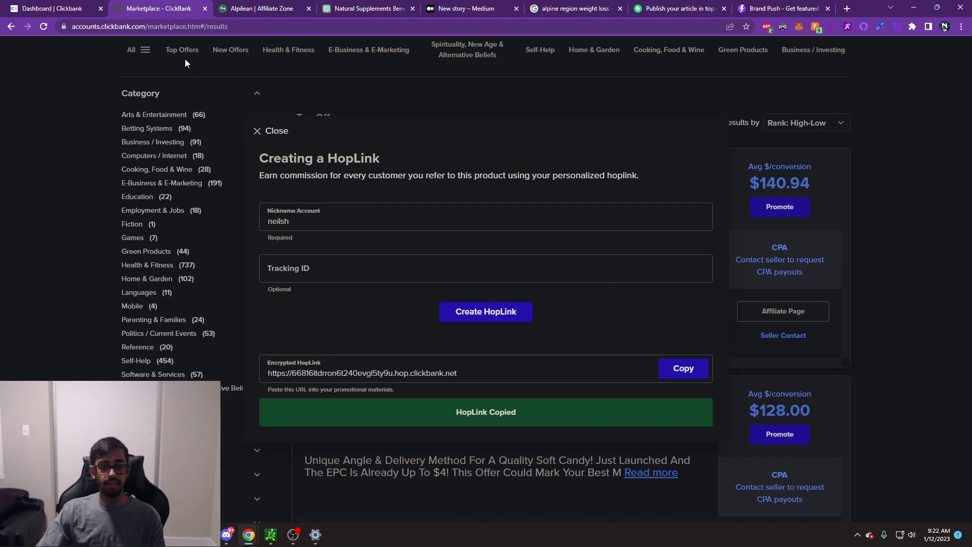
click(373, 7)
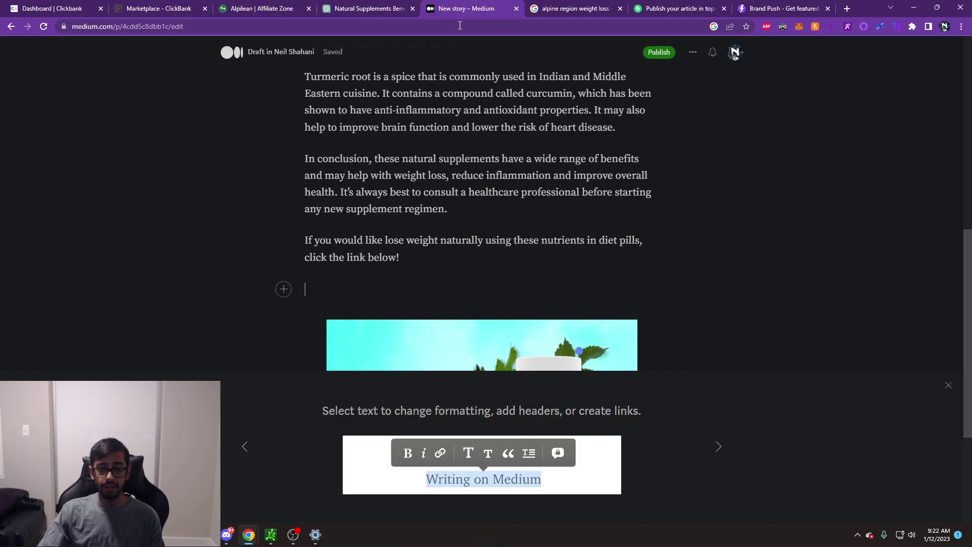
click(465, 8)
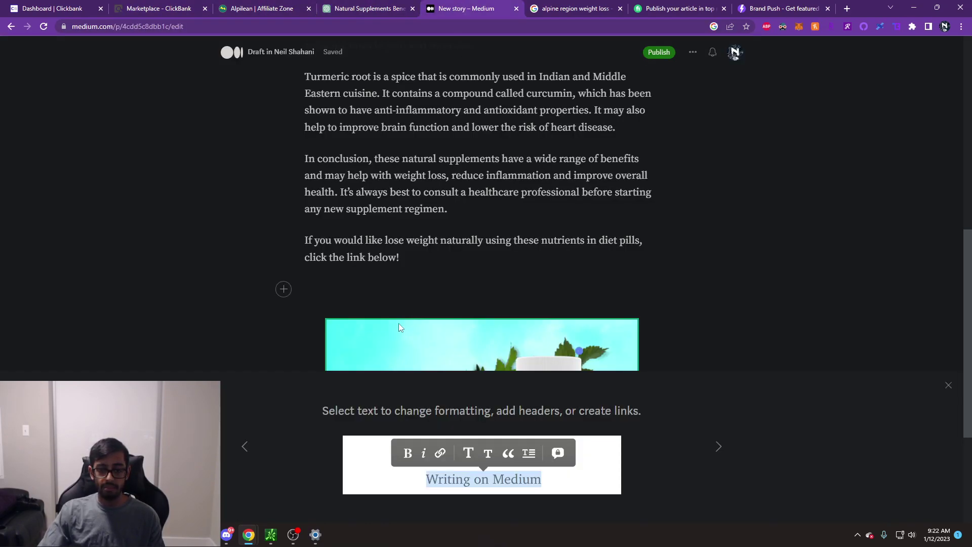
text(https://66816ltdrron6t240evgl5ty9u.hop.clickbank.net)
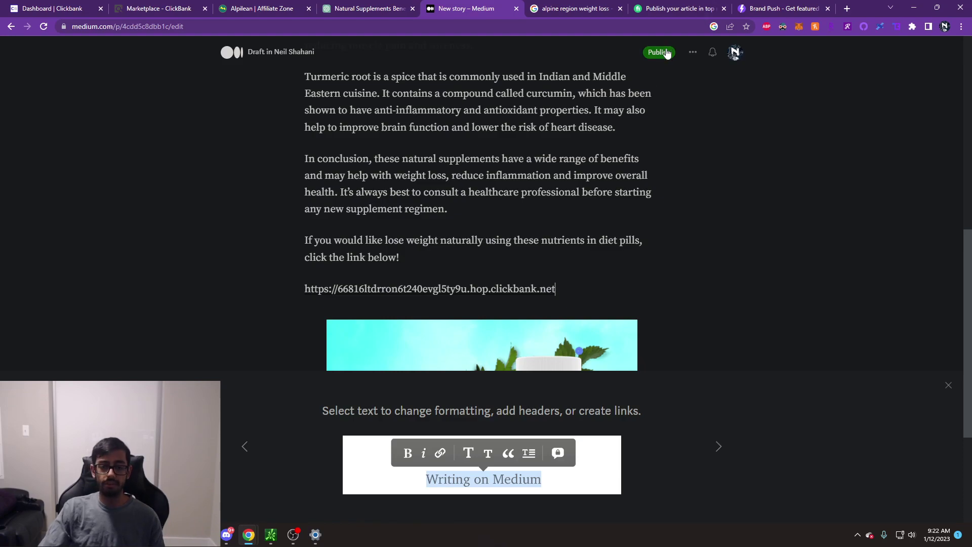
scroll(437, 178, up, 10)
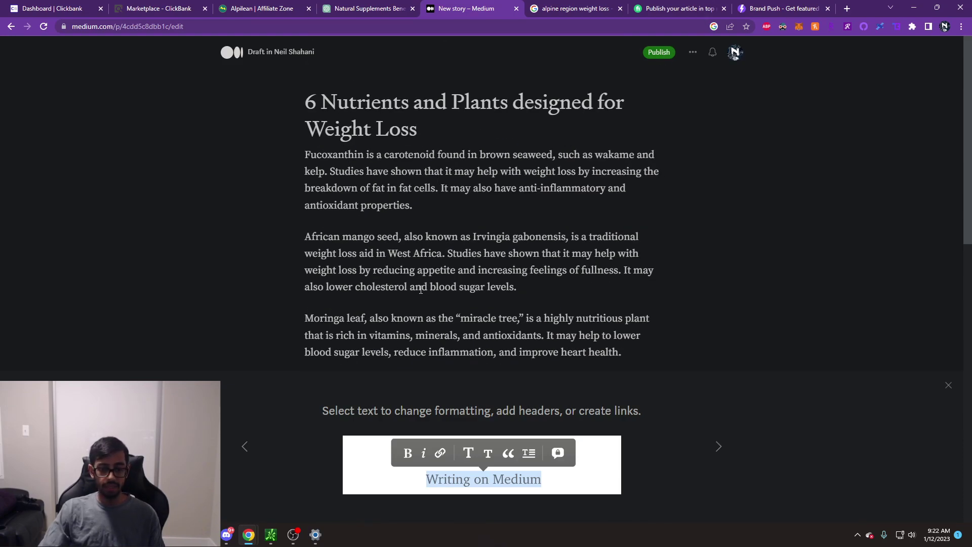
scroll(428, 235, down, 8)
scroll(427, 245, down, 2)
scroll(455, 245, up, 2)
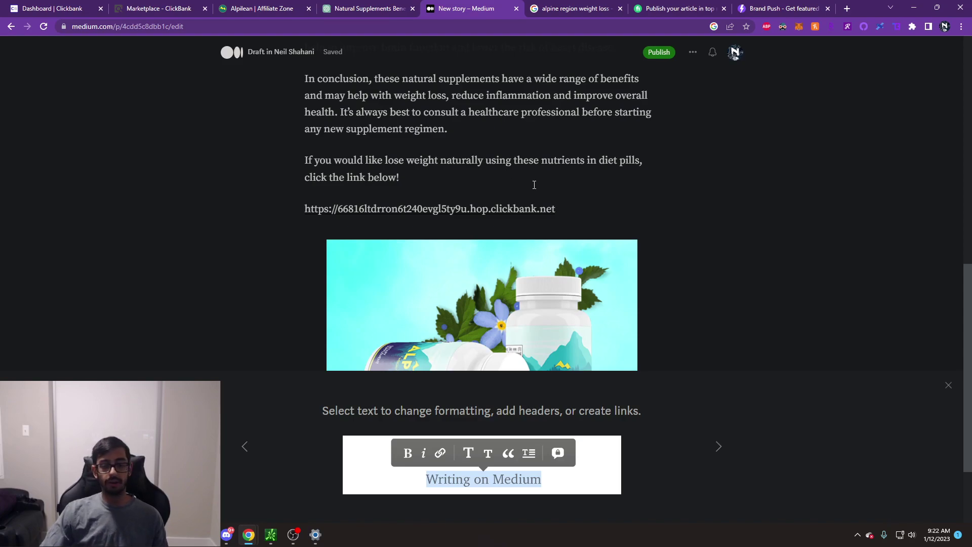
scroll(534, 185, up, 5)
scroll(524, 193, up, 5)
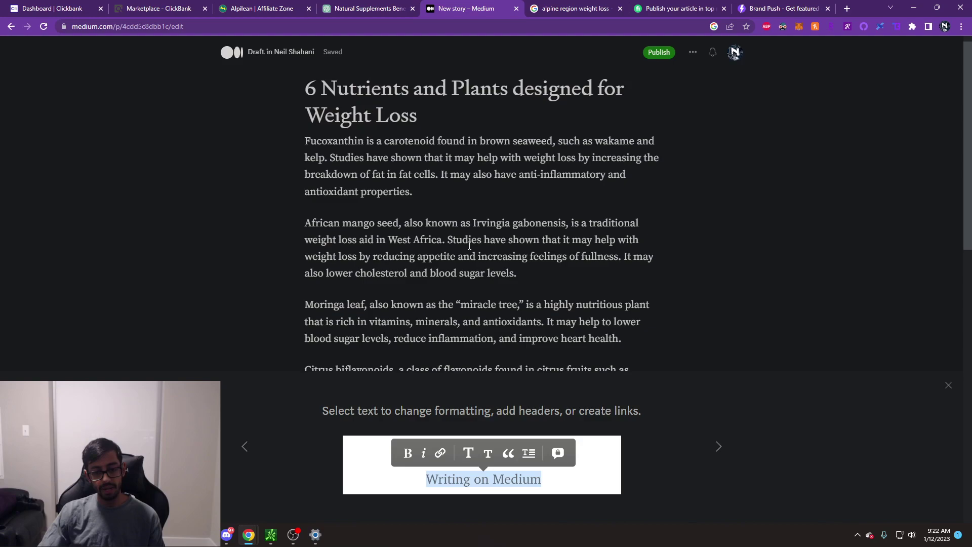
scroll(530, 211, down, 10)
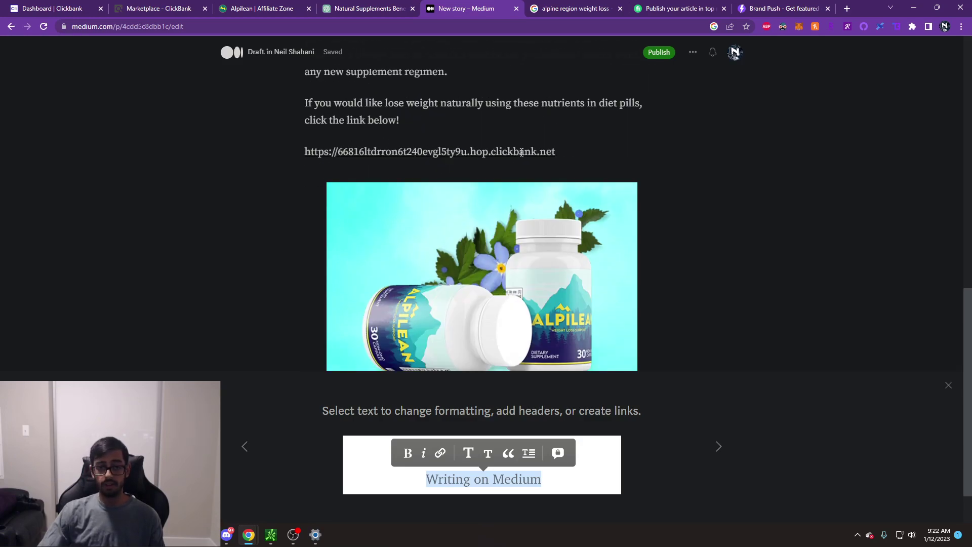
scroll(513, 146, up, 2)
scroll(532, 145, up, 8)
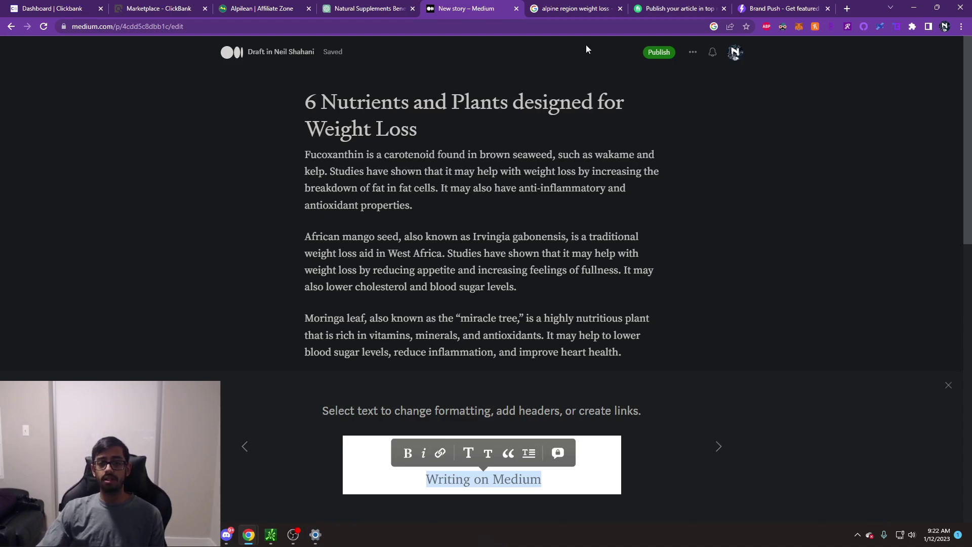
- Bring up the Fiverr gig for publishing an article on a top newspaper website
click(682, 10)
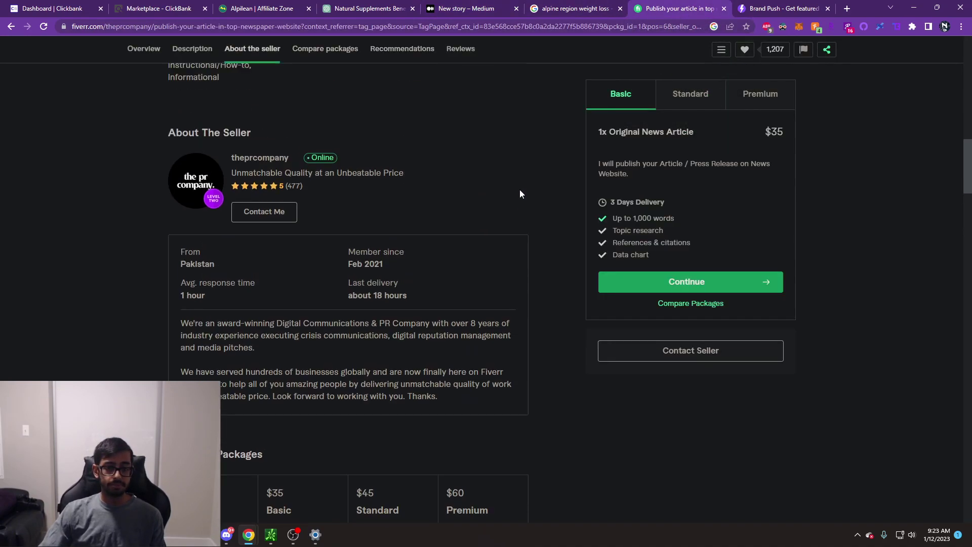
scroll(519, 193, up, 8)
scroll(503, 197, up, 3)
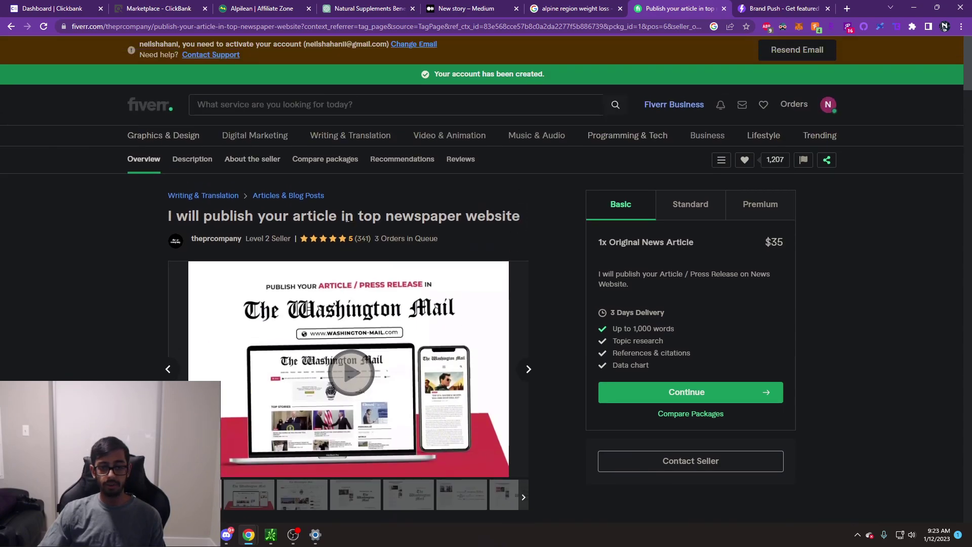
scroll(629, 161, down, 2)
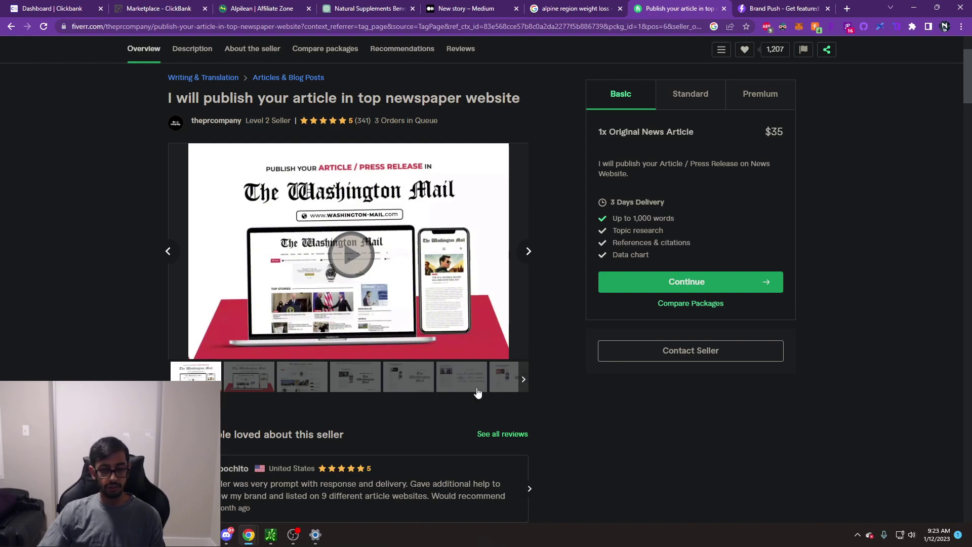
- View BrandPush's Starter $195, Plus $229 and Pro $259 publication plans
click(767, 8)
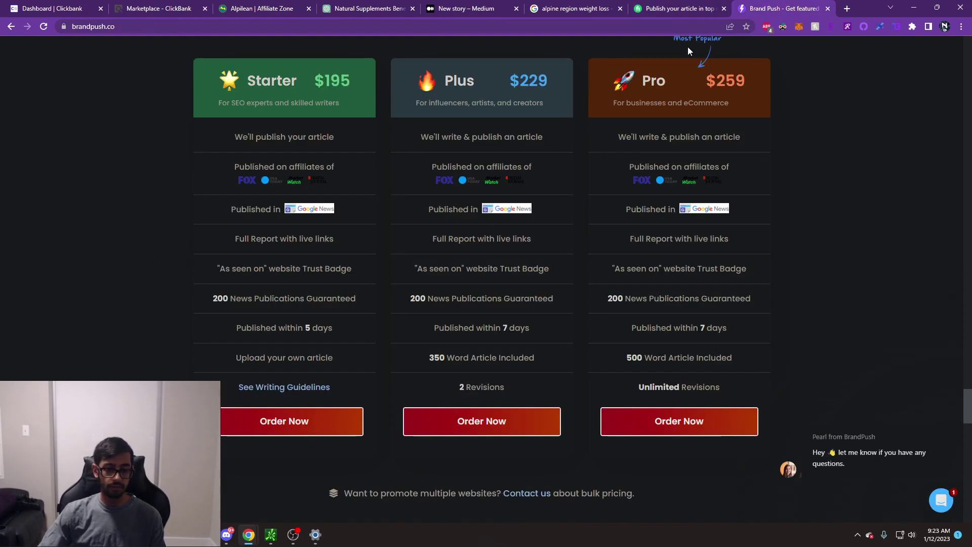
scroll(374, 270, up, 2)
scroll(374, 270, down, 2)
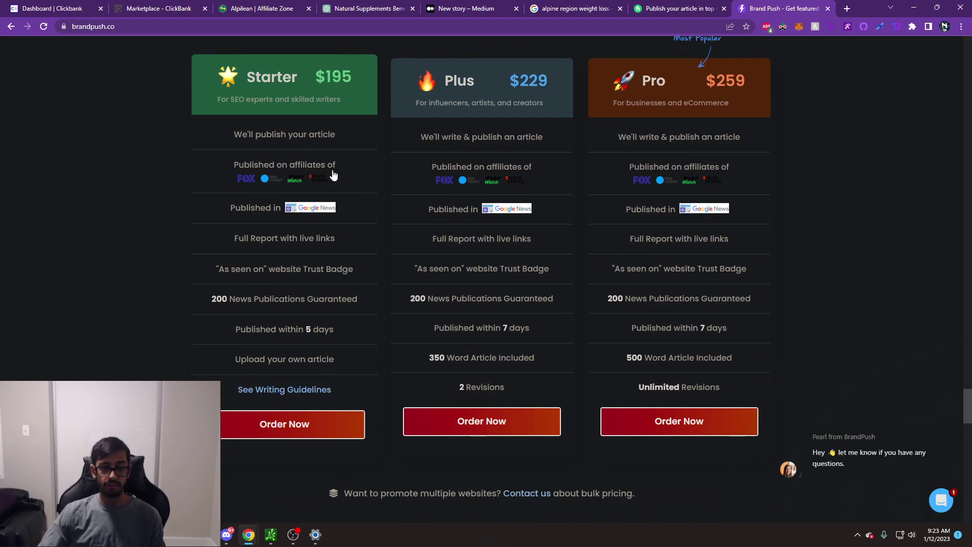
scroll(321, 304, up, 5)
scroll(321, 305, up, 8)
scroll(323, 318, down, 5)
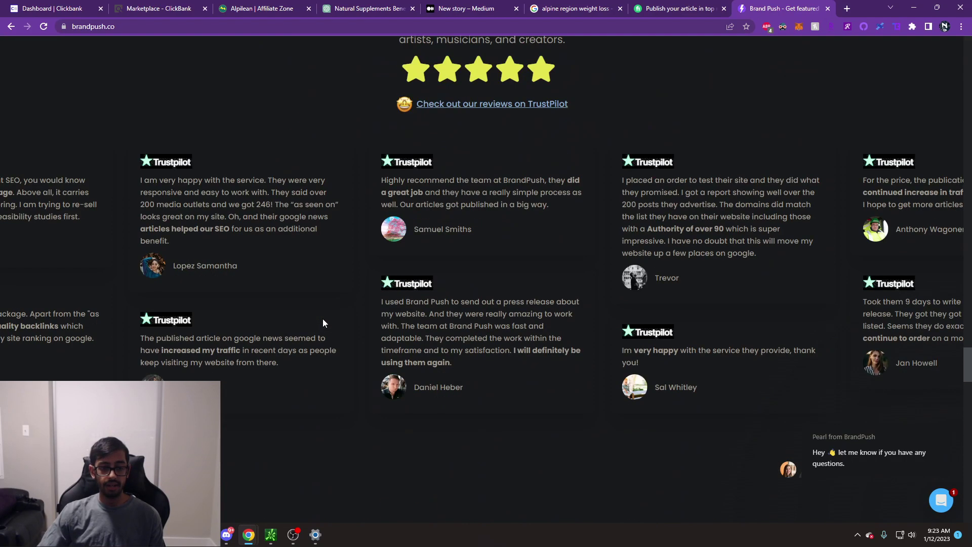
scroll(323, 318, up, 8)
scroll(408, 309, down, 5)
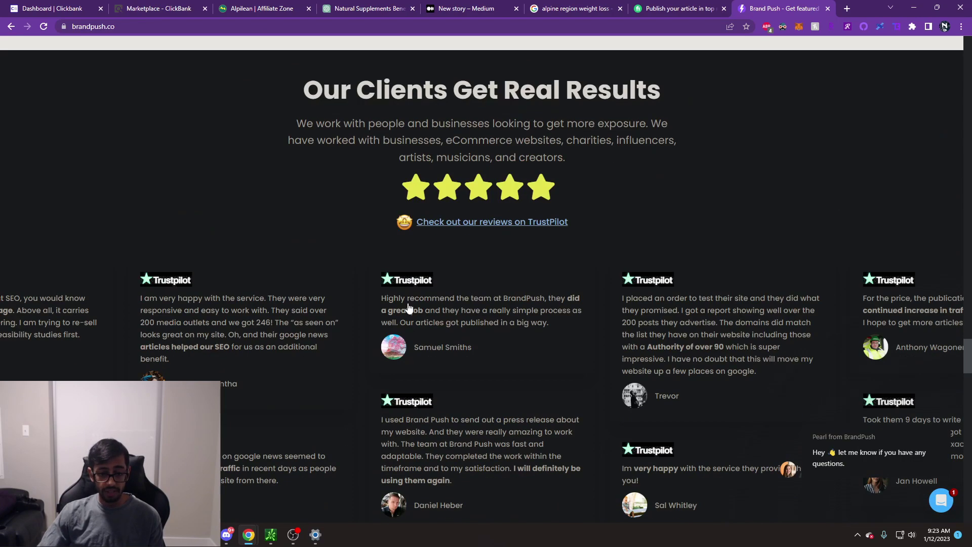
scroll(394, 337, down, 5)
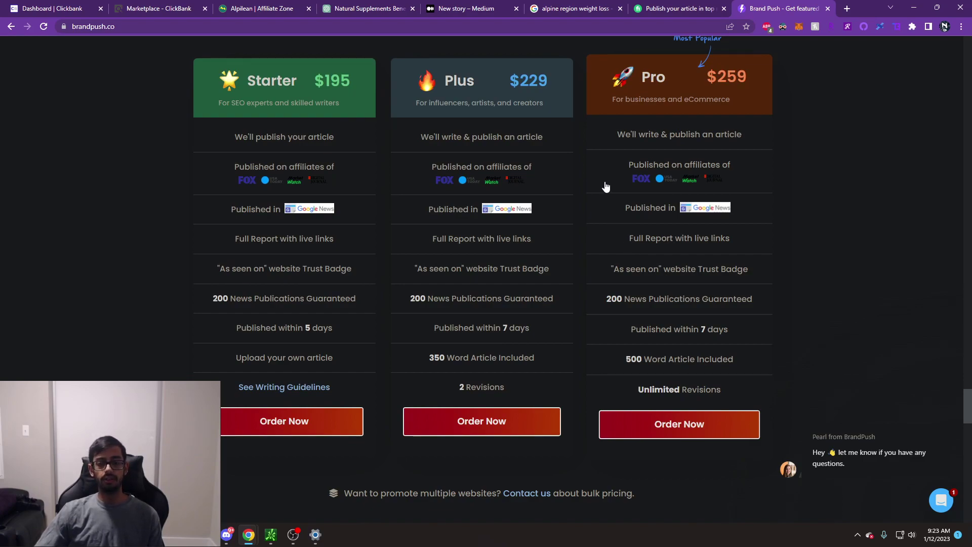
- Compare the Medium draft, BrandPush publication list and Fiverr gig, ending on the Fiverr newspaper-publishing gig
click(475, 11)
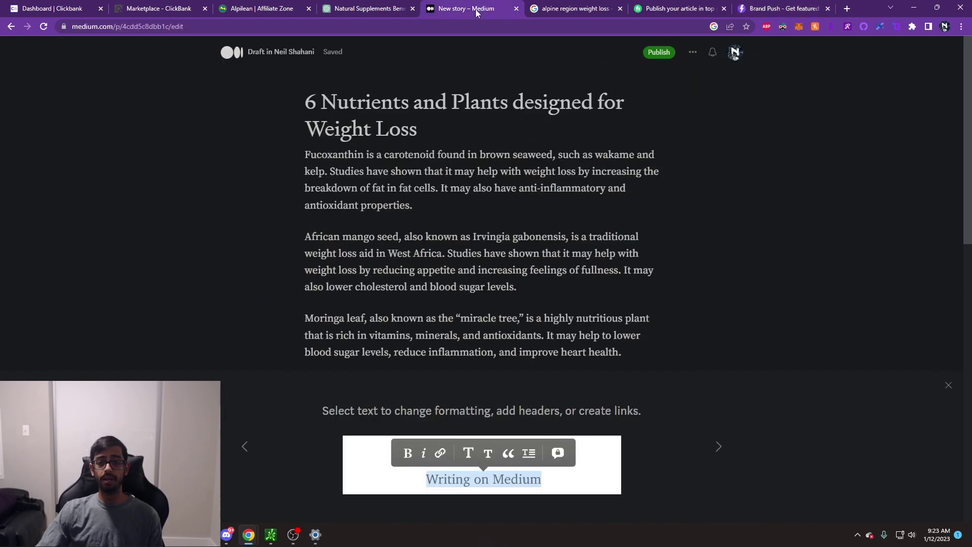
mouse_move(678, 8)
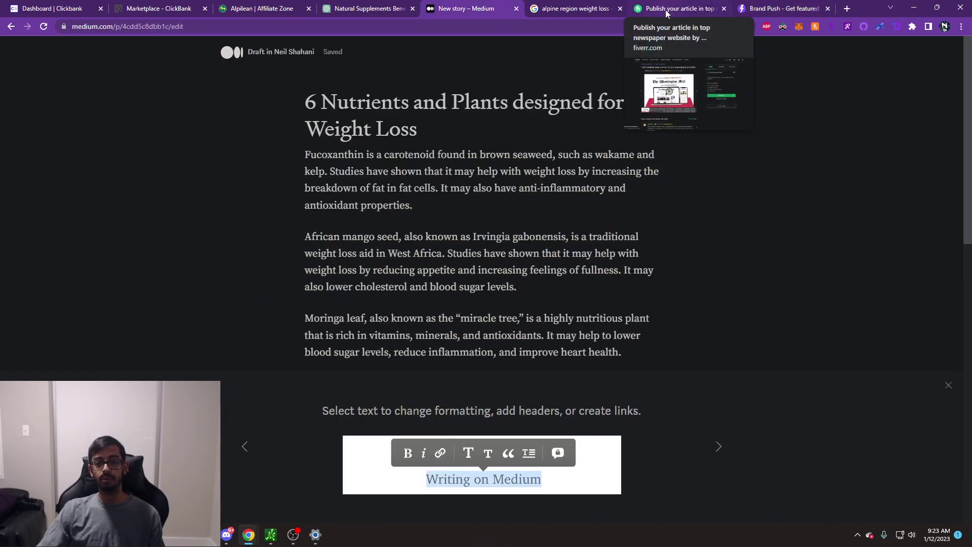
click(668, 11)
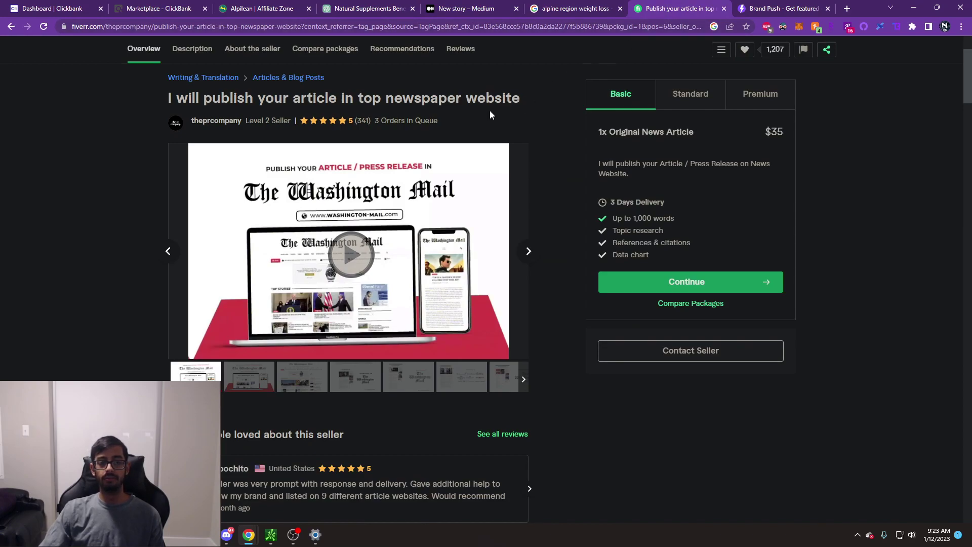
click(774, 8)
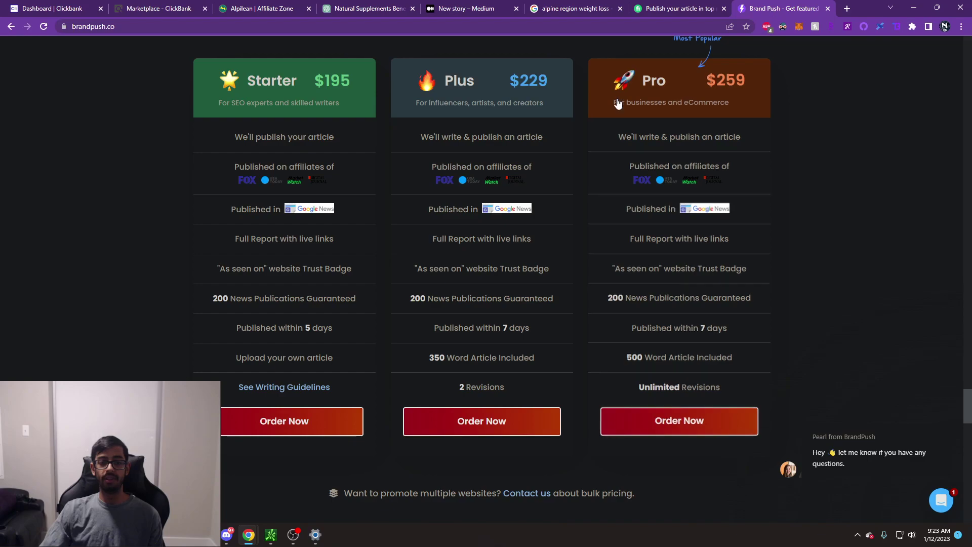
scroll(446, 218, up, 5)
scroll(447, 218, up, 4)
scroll(447, 218, up, 2)
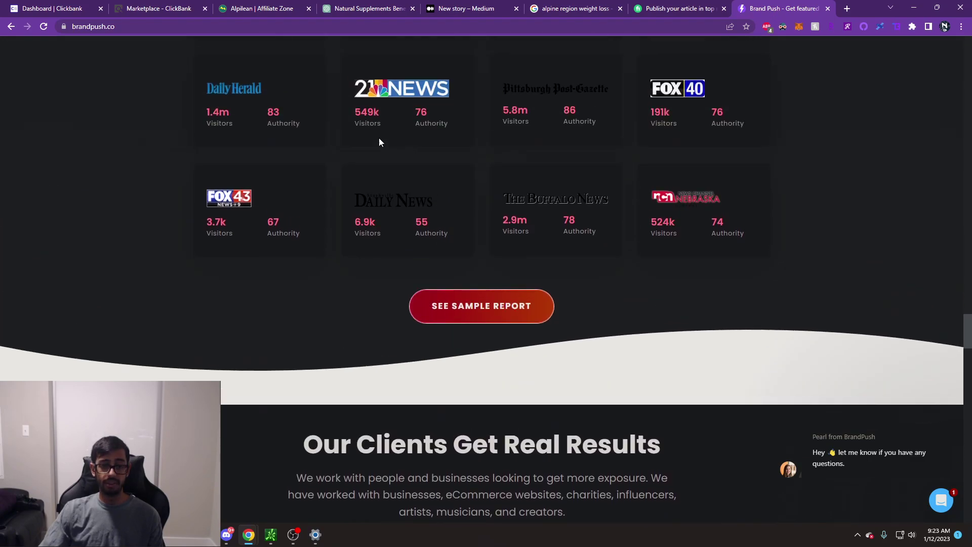
scroll(261, 124, up, 2)
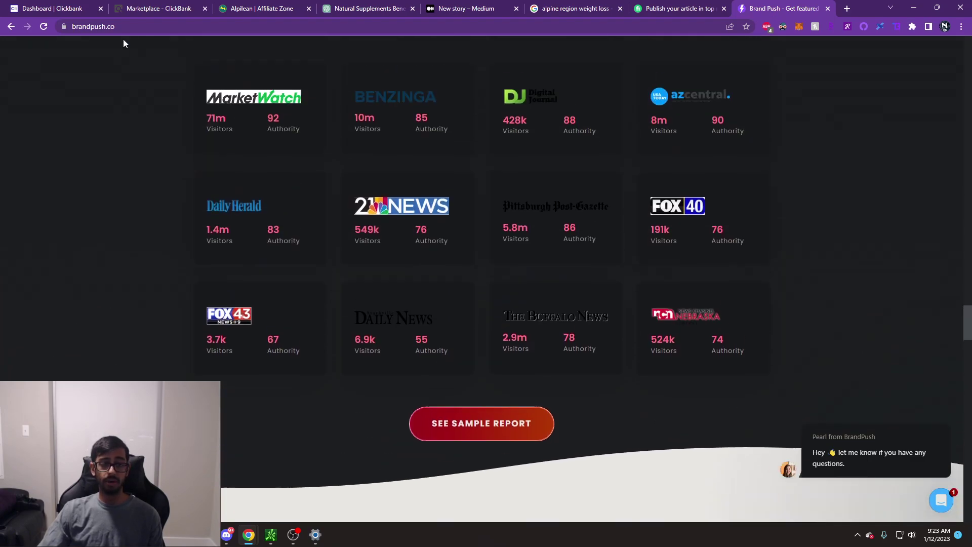
click(644, 9)
click(597, 12)
click(685, 11)
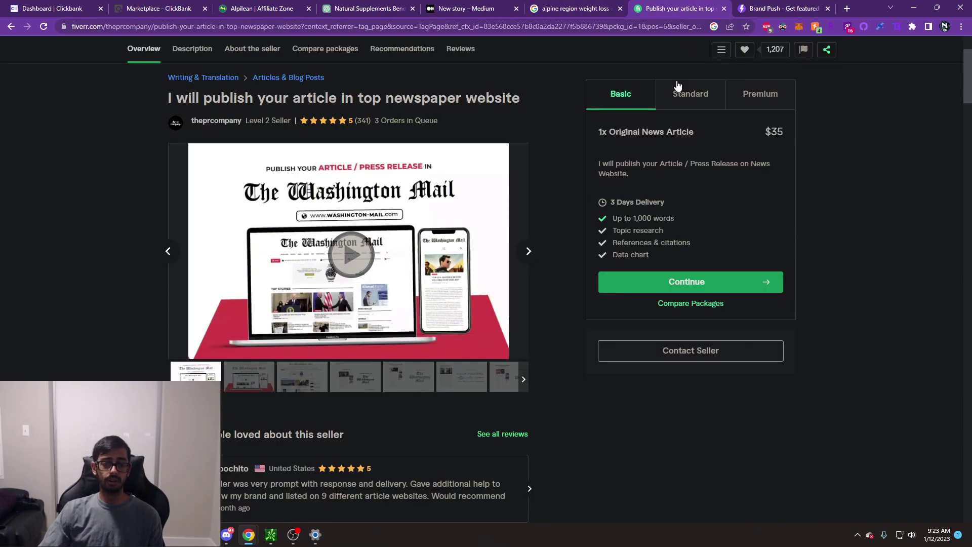